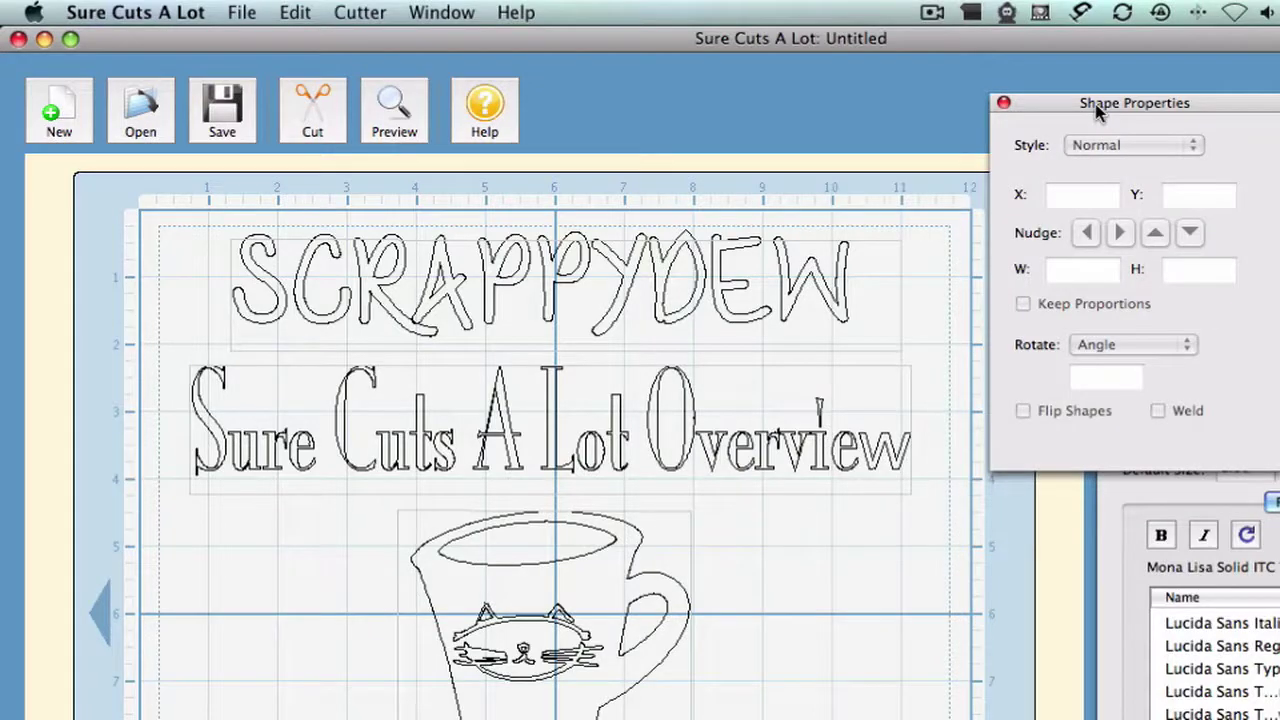
Drag the Shape Properties window up and slightly right, clear of the lettering and mug design.
left_click_drag(1097, 112, 1035, 88)
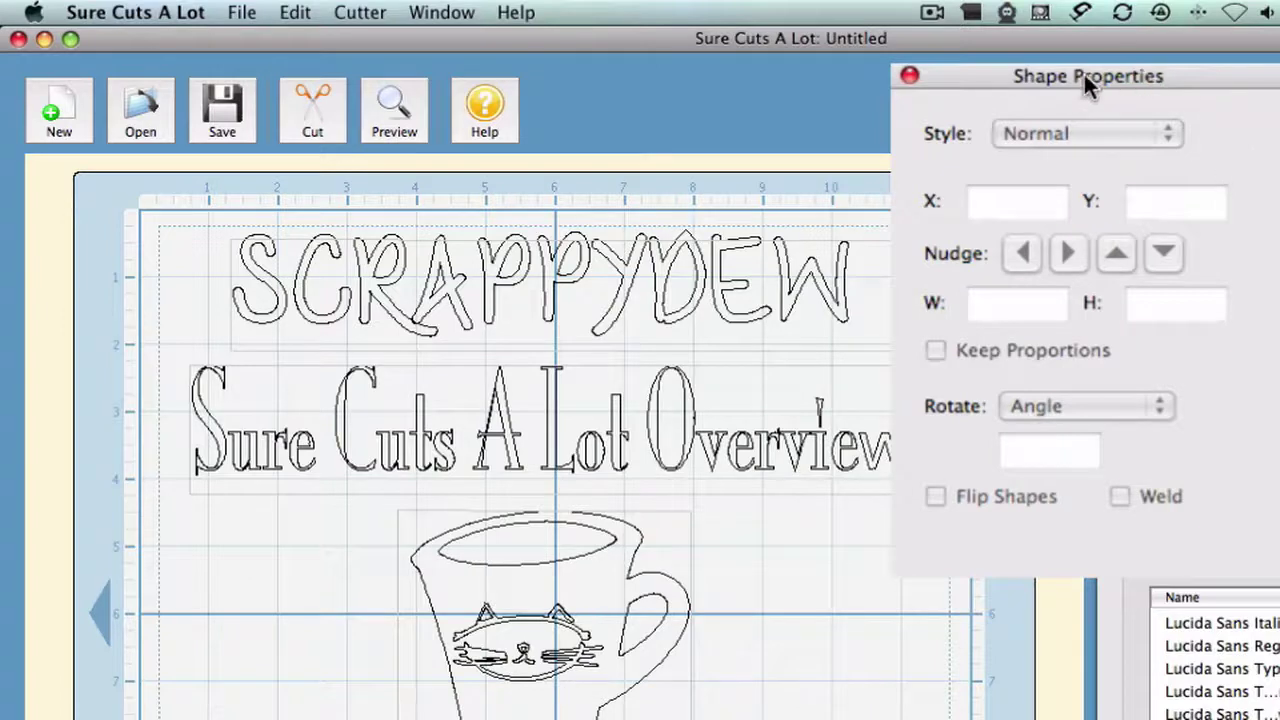
left_click_drag(1086, 74, 1110, 70)
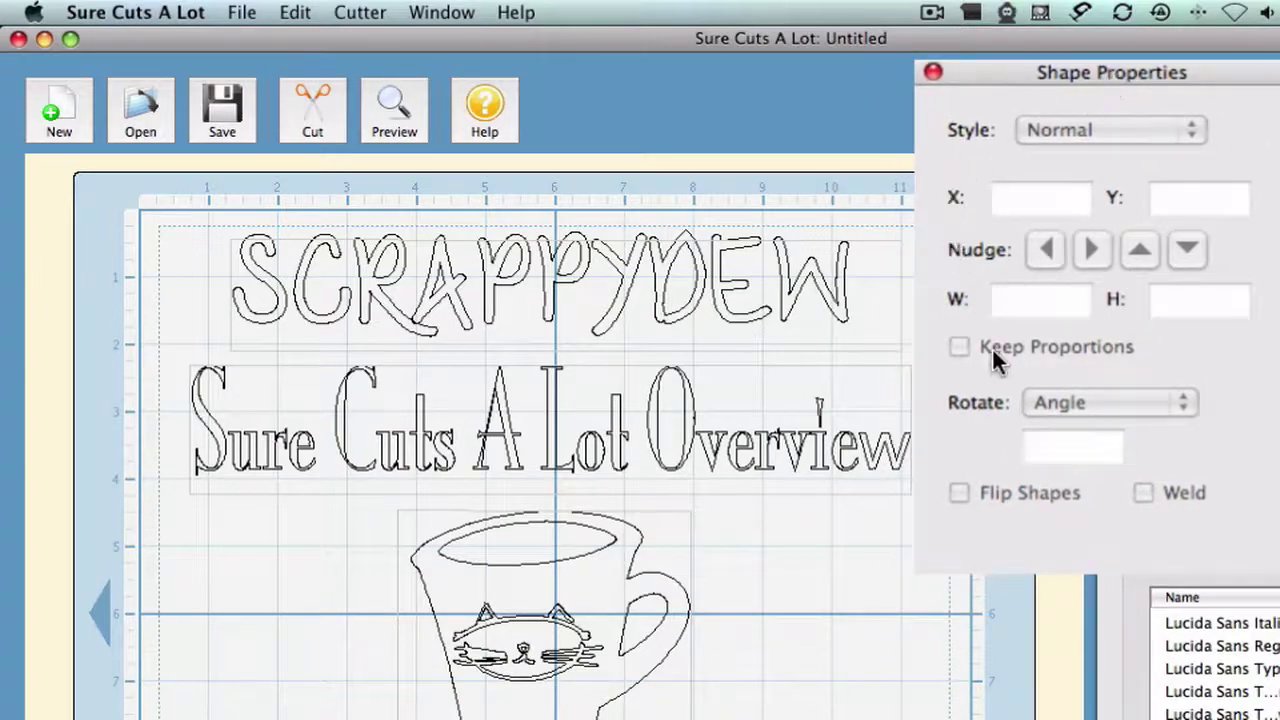
Select SCRAPPYDEW, the Overview text and the CoffeeCatLogo.svg mug in turn to view their fonts and file name.
left_click(368, 314)
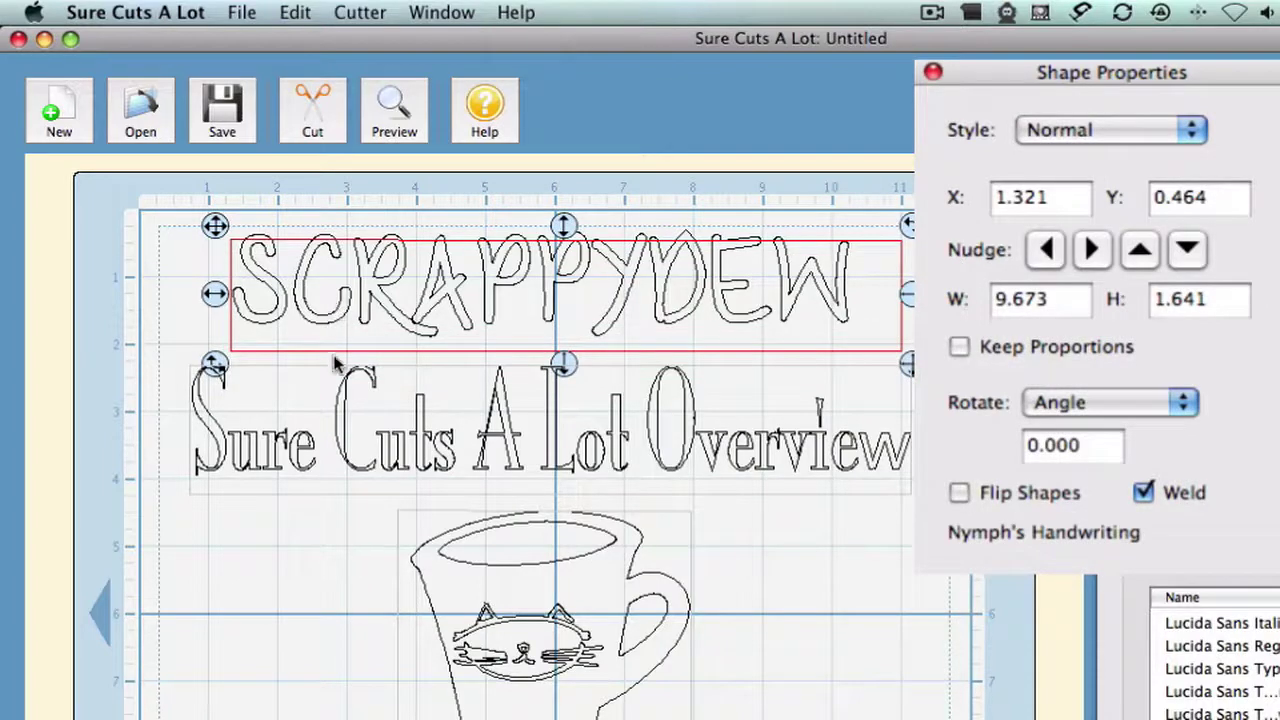
left_click(342, 440)
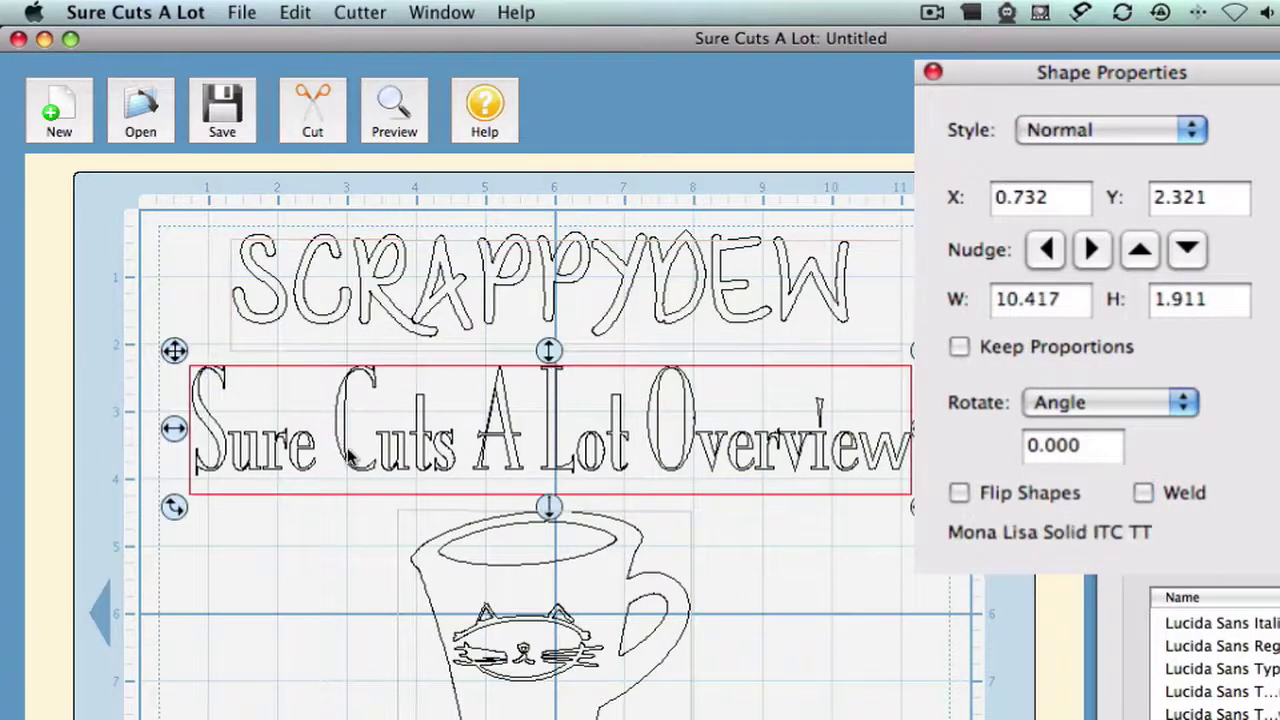
left_click(557, 610)
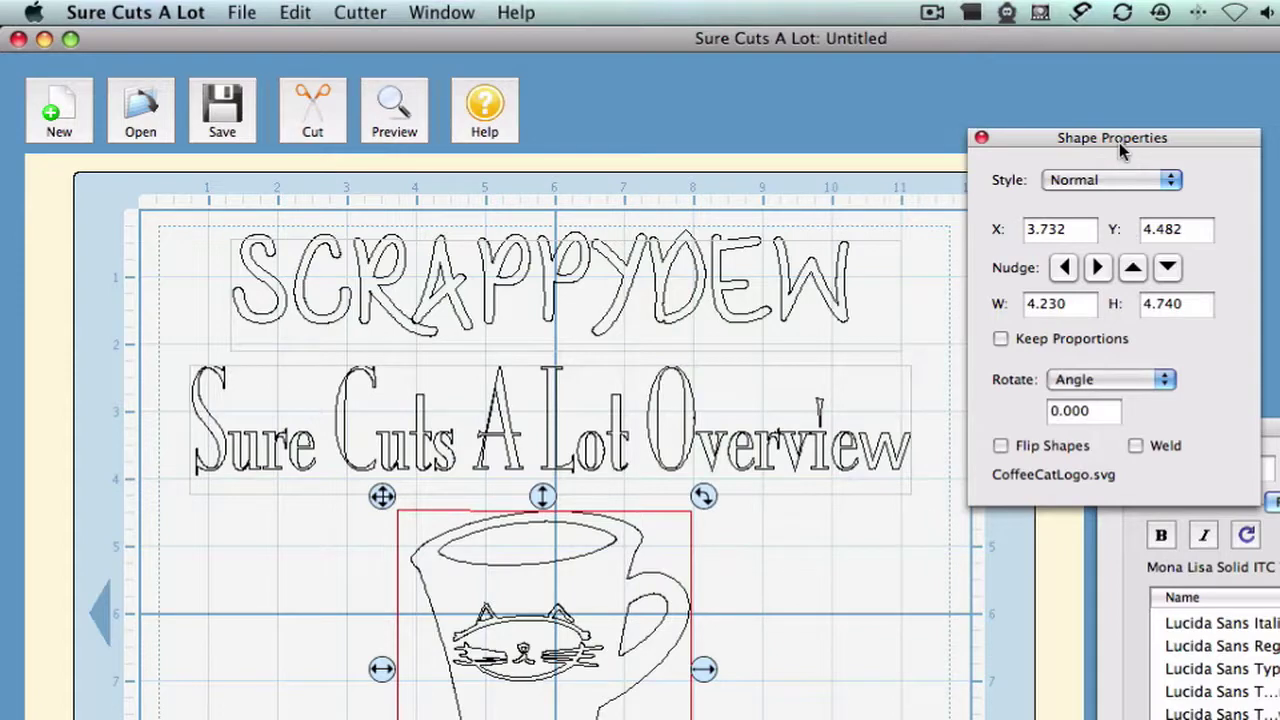
left_click(820, 280)
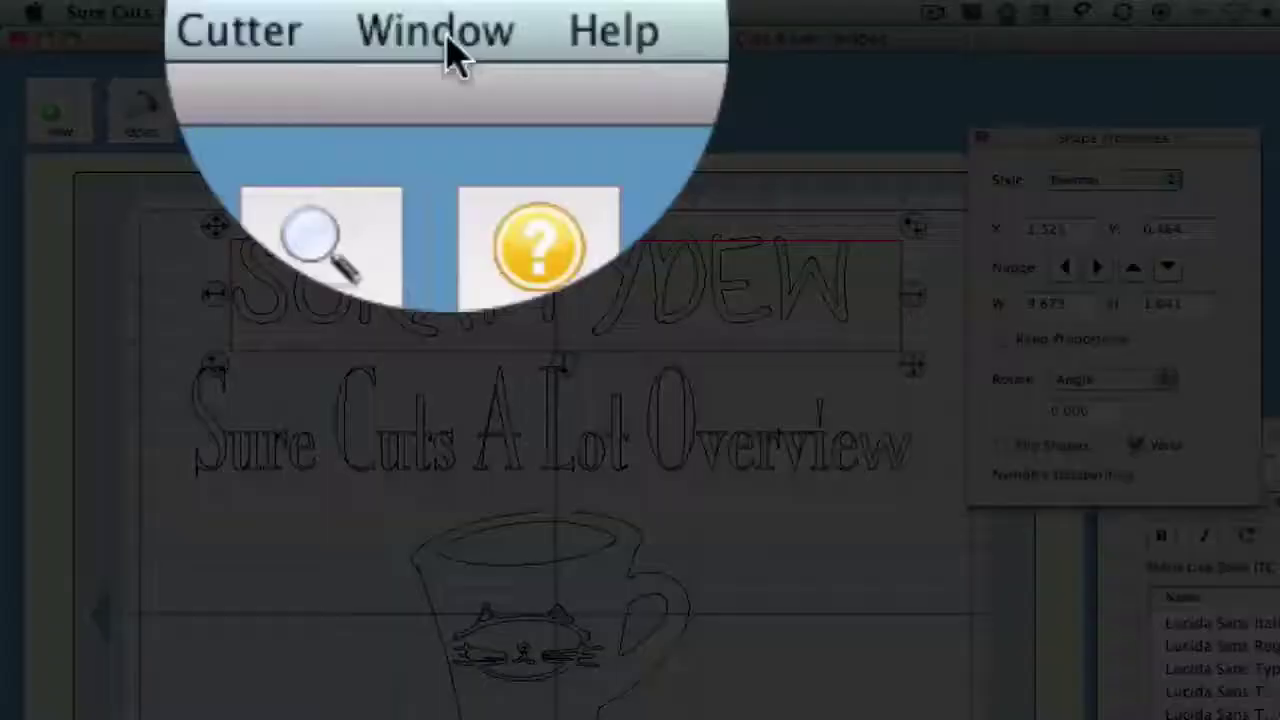
Show where Shape Properties is reopened in the Window menu, then move the panel up and right.
left_click(441, 12)
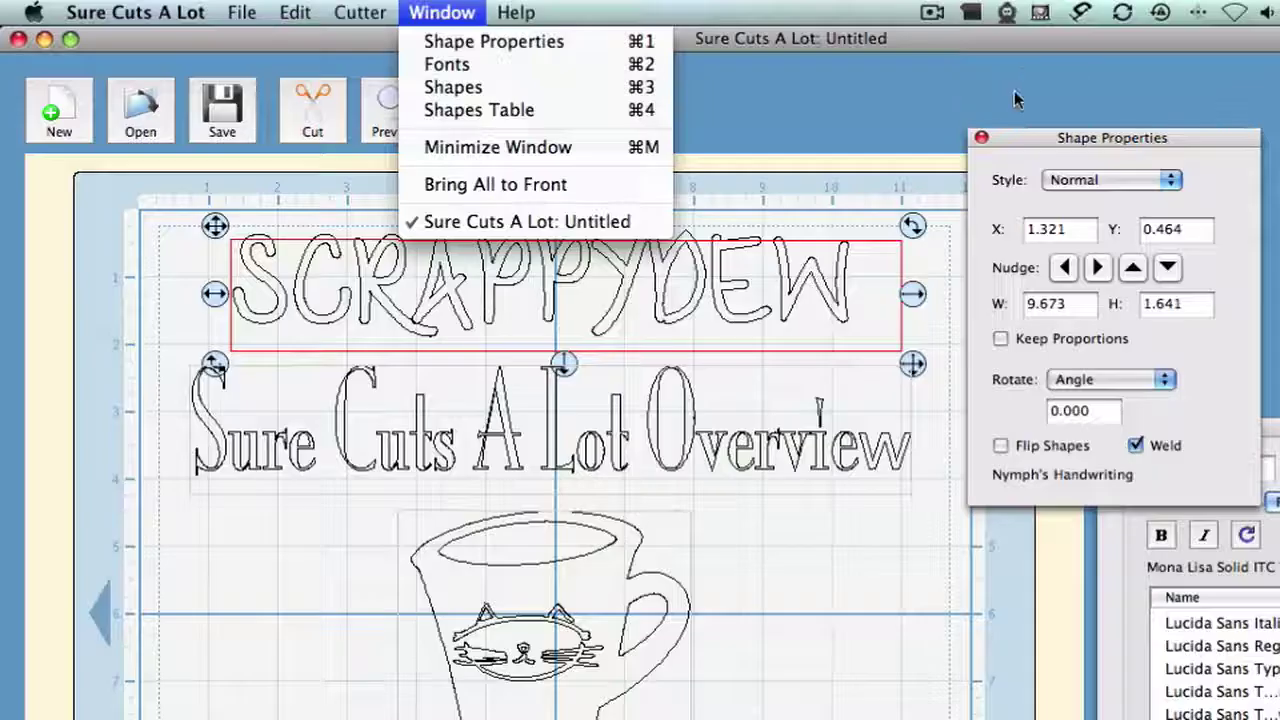
left_click(1024, 88)
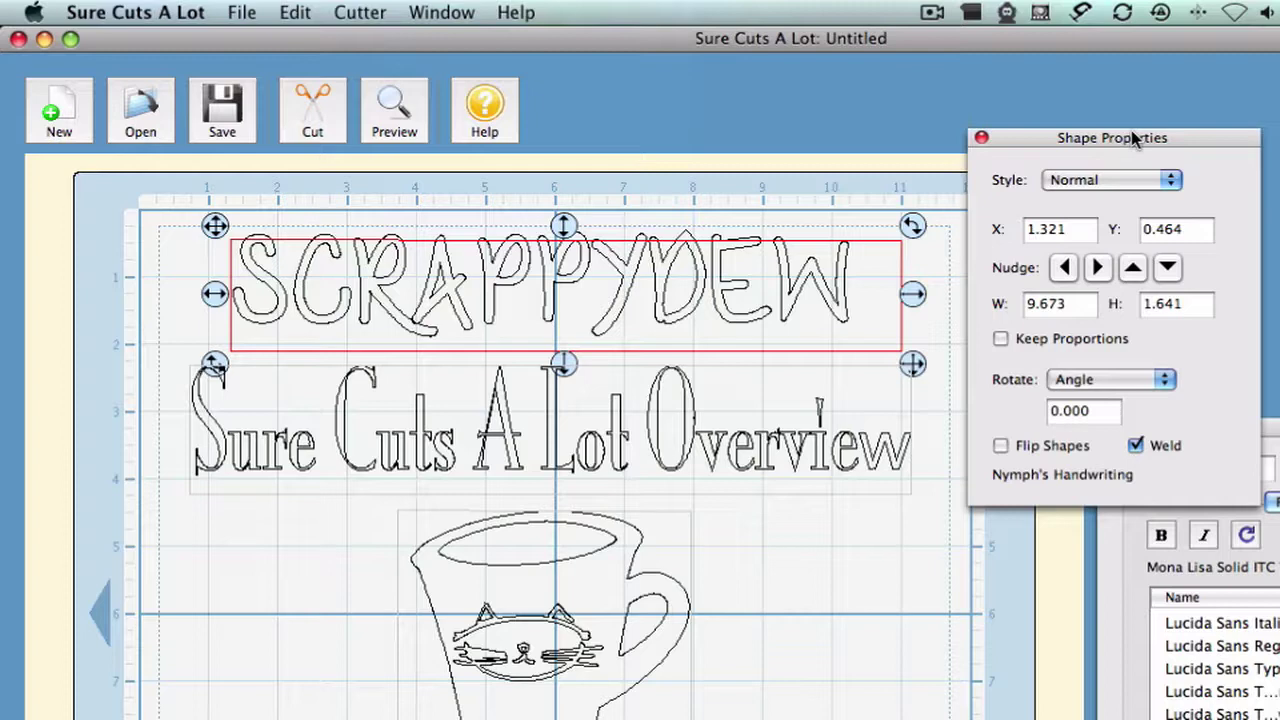
left_click_drag(1131, 130, 1190, 80)
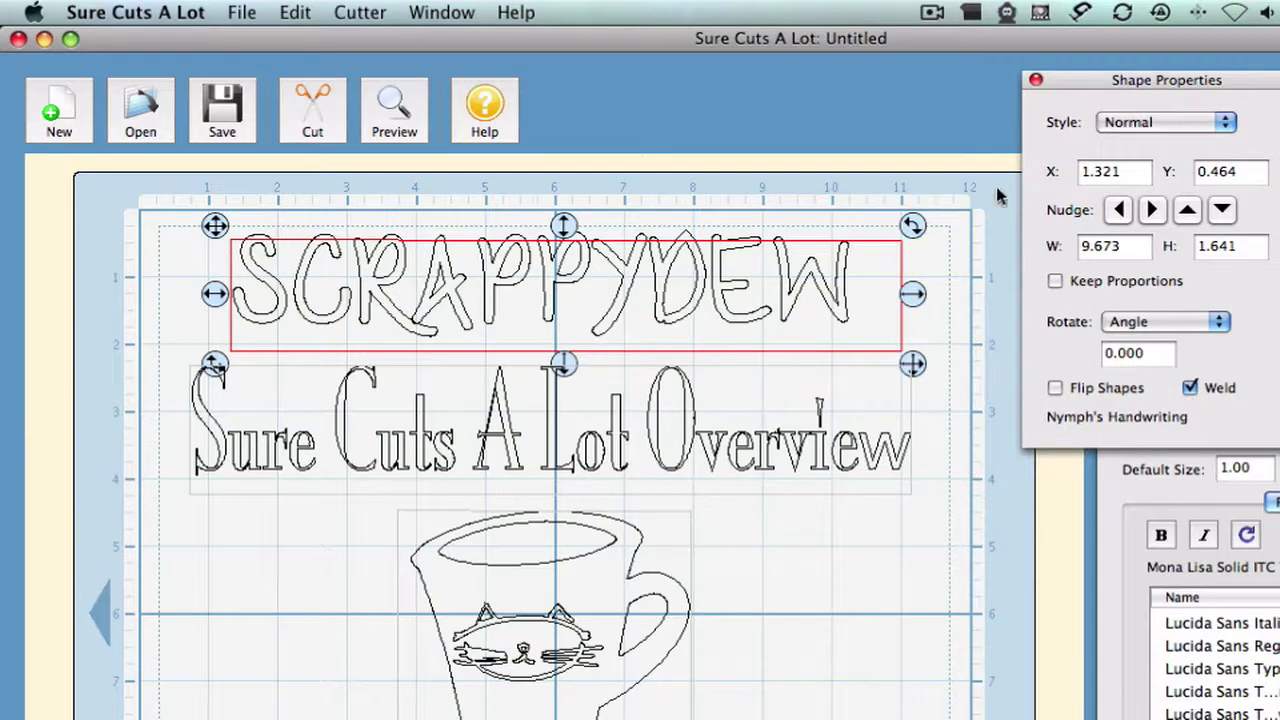
Select the SCRAPPYDEW text and list its styles: Normal, Shadow, Blackout, Shadow Blackout and Mixed.
left_click(883, 601)
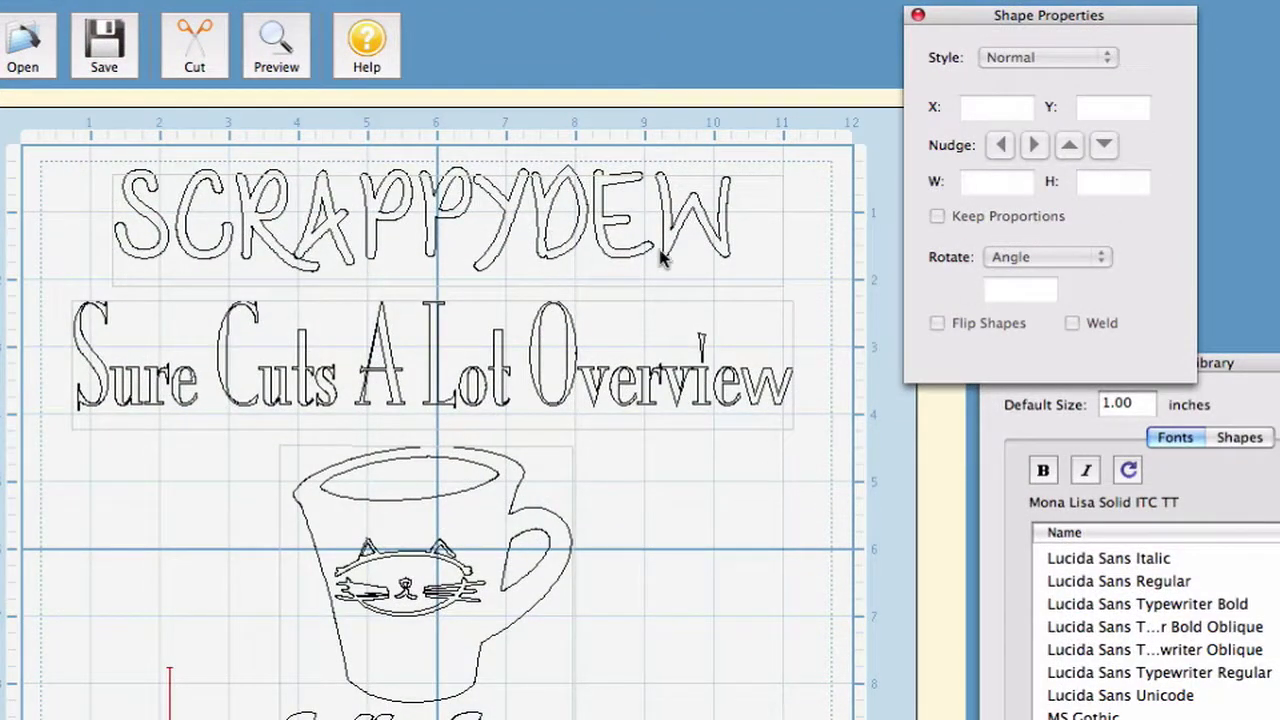
left_click(524, 244)
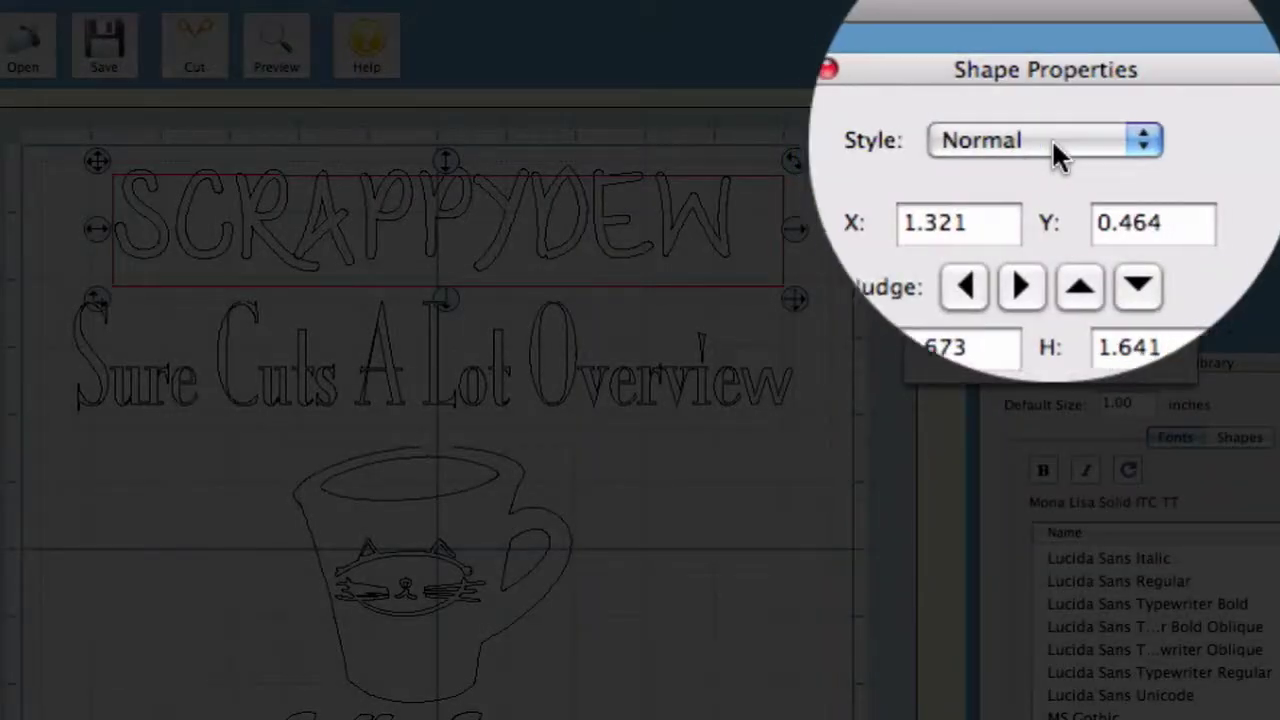
left_click(1091, 138)
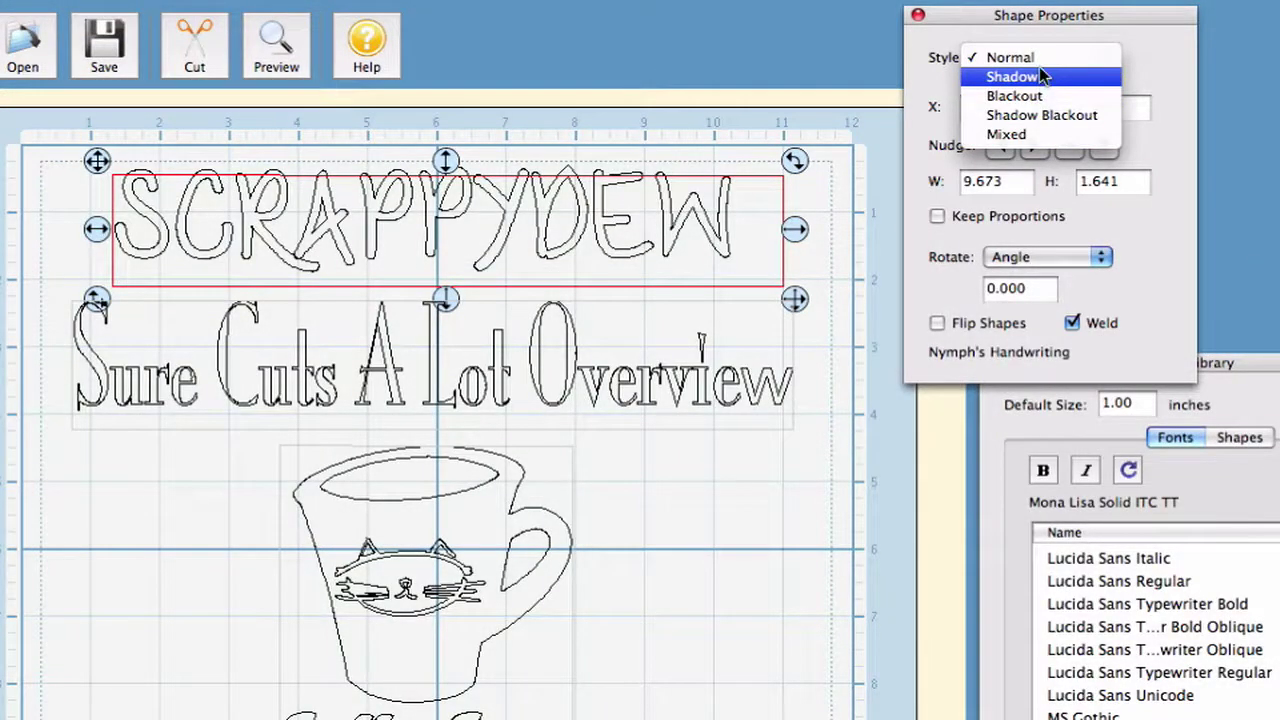
Apply the Shadow style to SCRAPPYDEW, briefly trying Normal before settling on Shadow.
key("Up")
left_click(1037, 77)
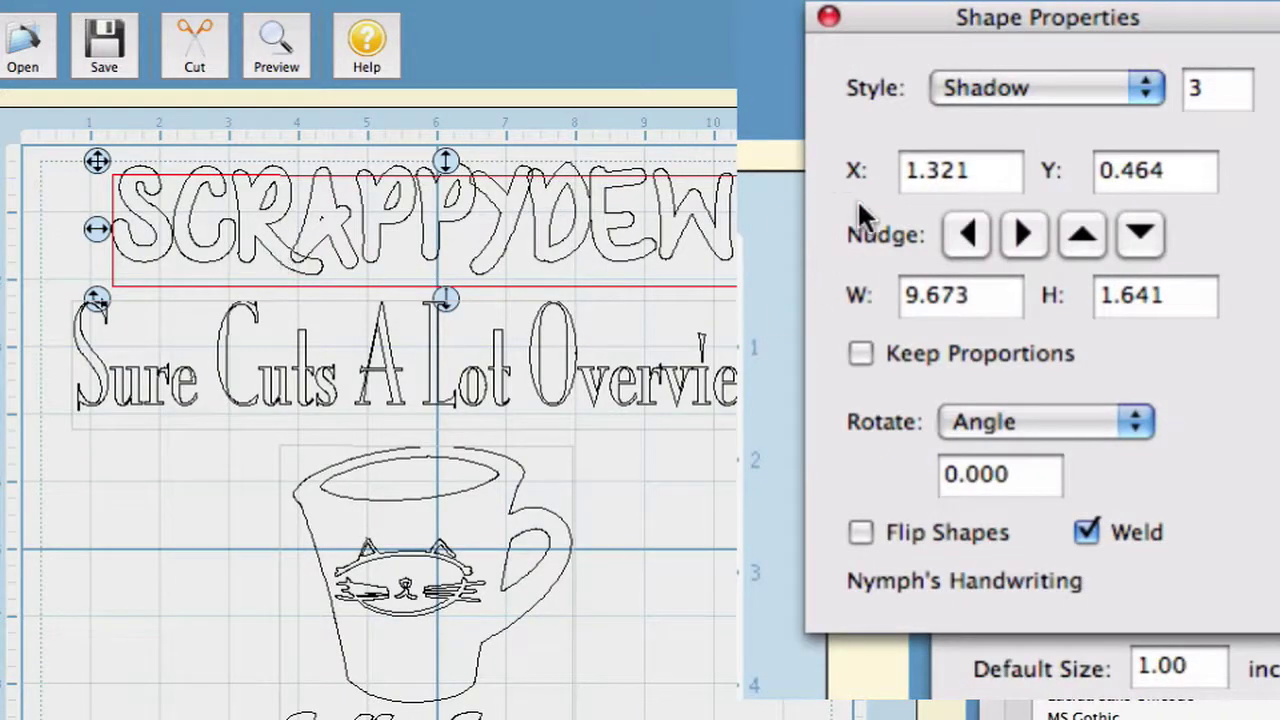
left_click(1123, 68)
left_click(1077, 40)
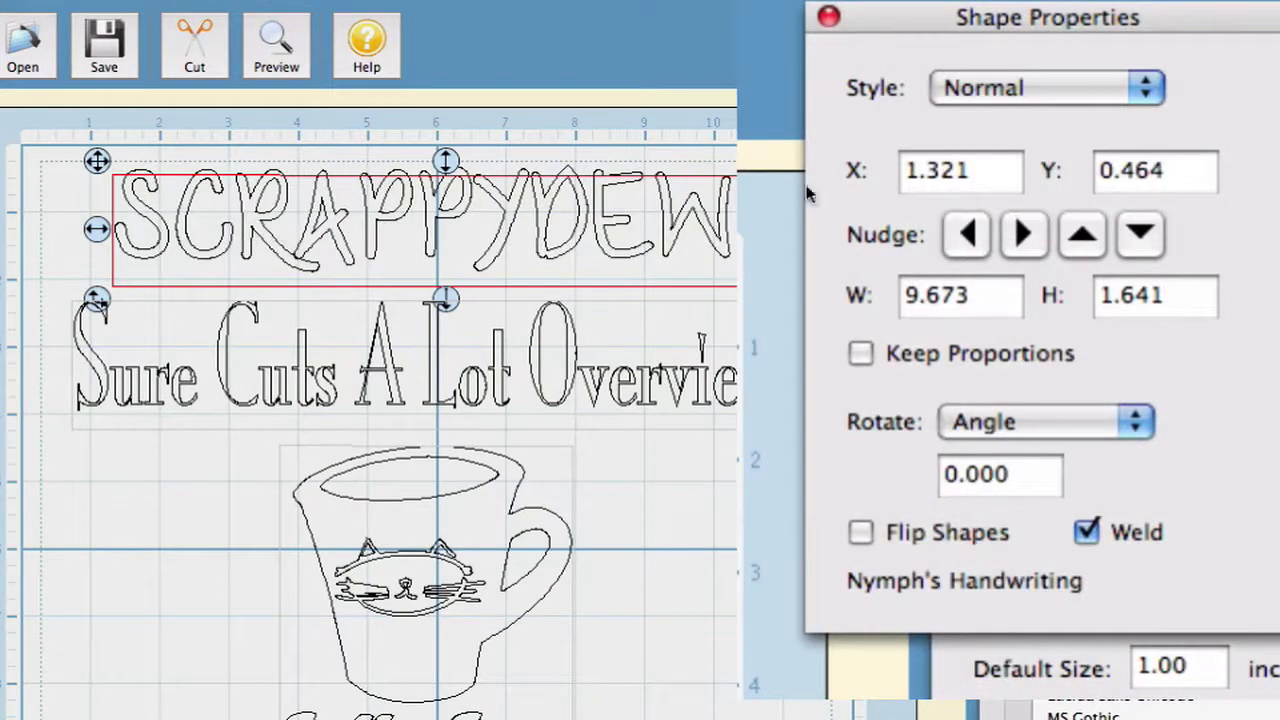
left_click(1147, 86)
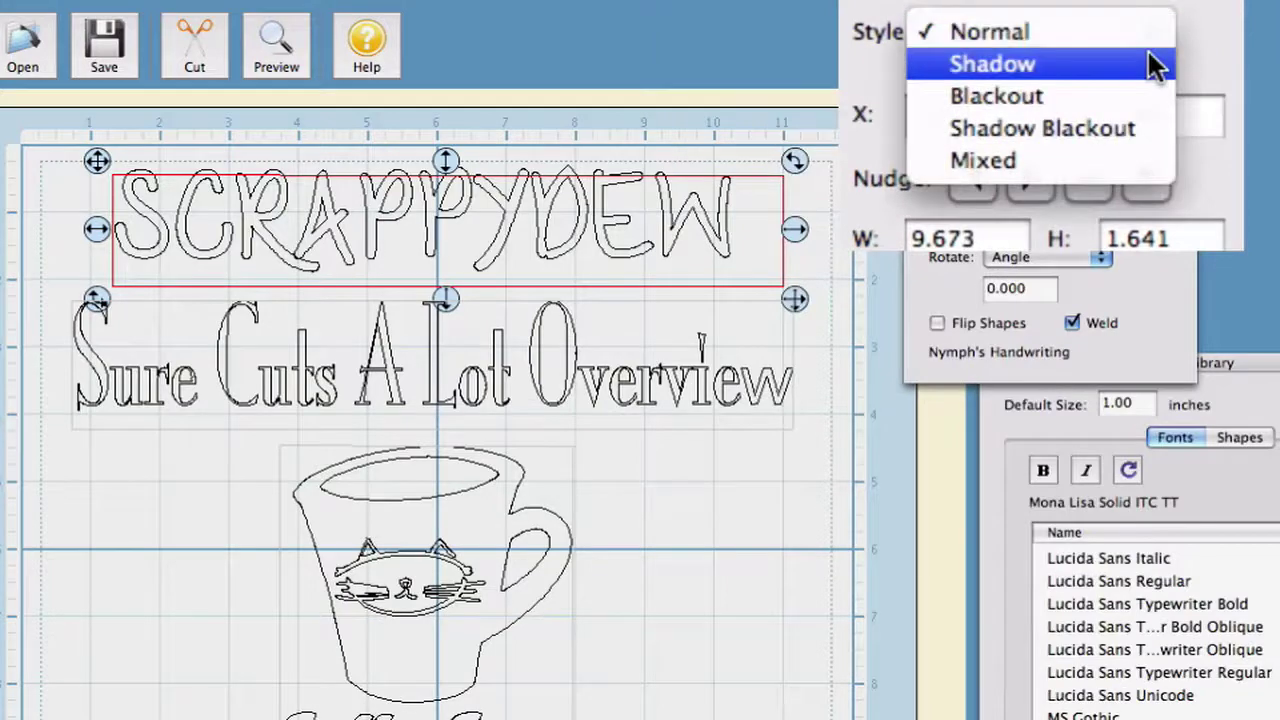
left_click(1157, 62)
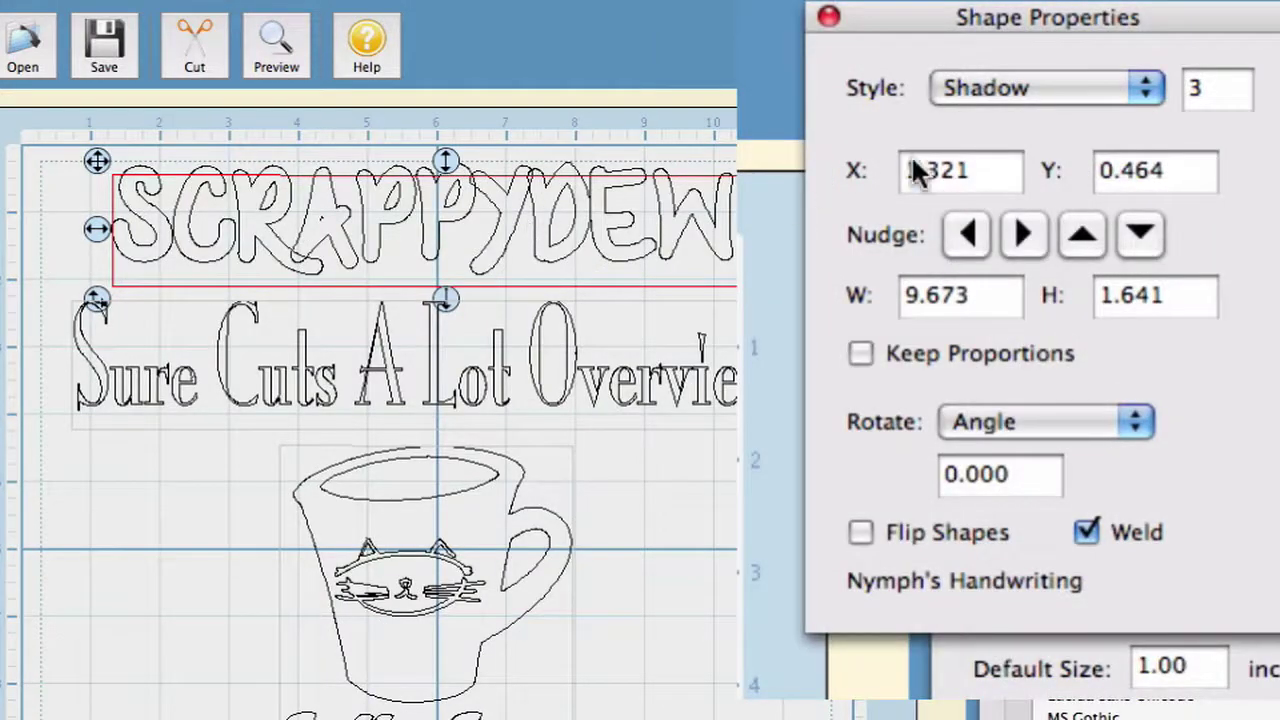
Change SCRAPPYDEW's shadow offset to 5, keeping the Shadow style.
left_click(1215, 86)
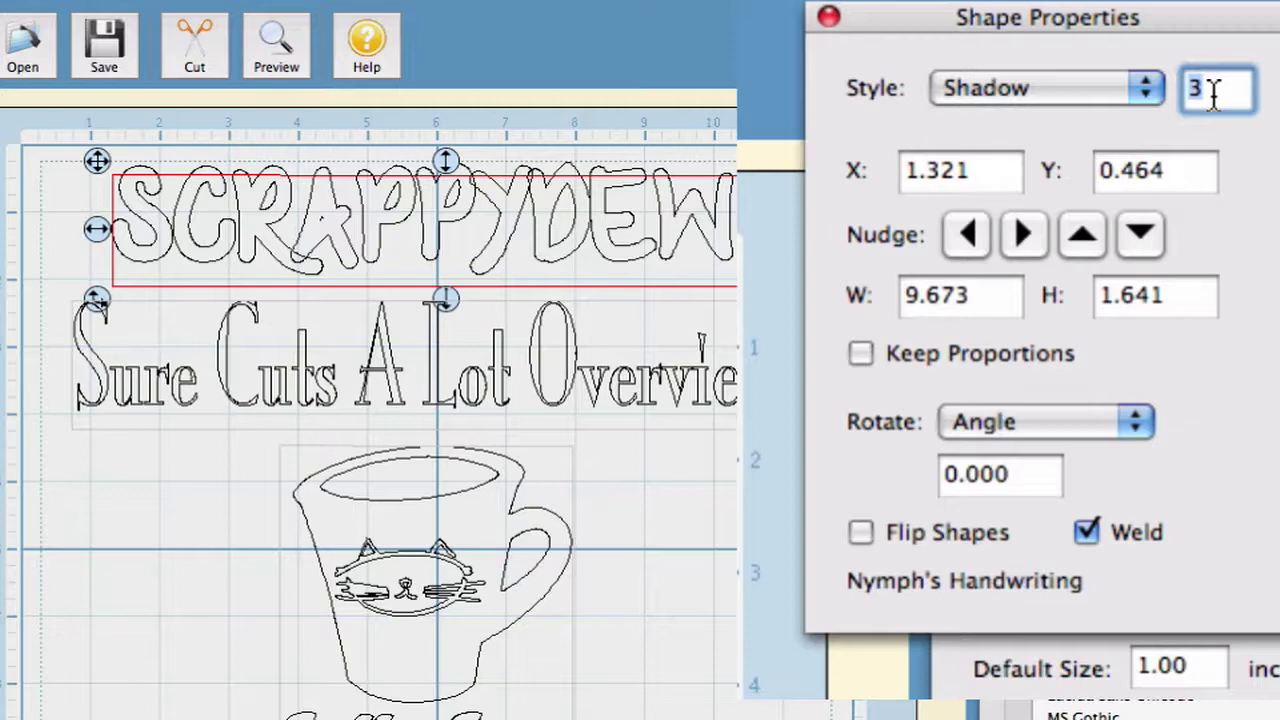
key("BackSpace")
type("5")
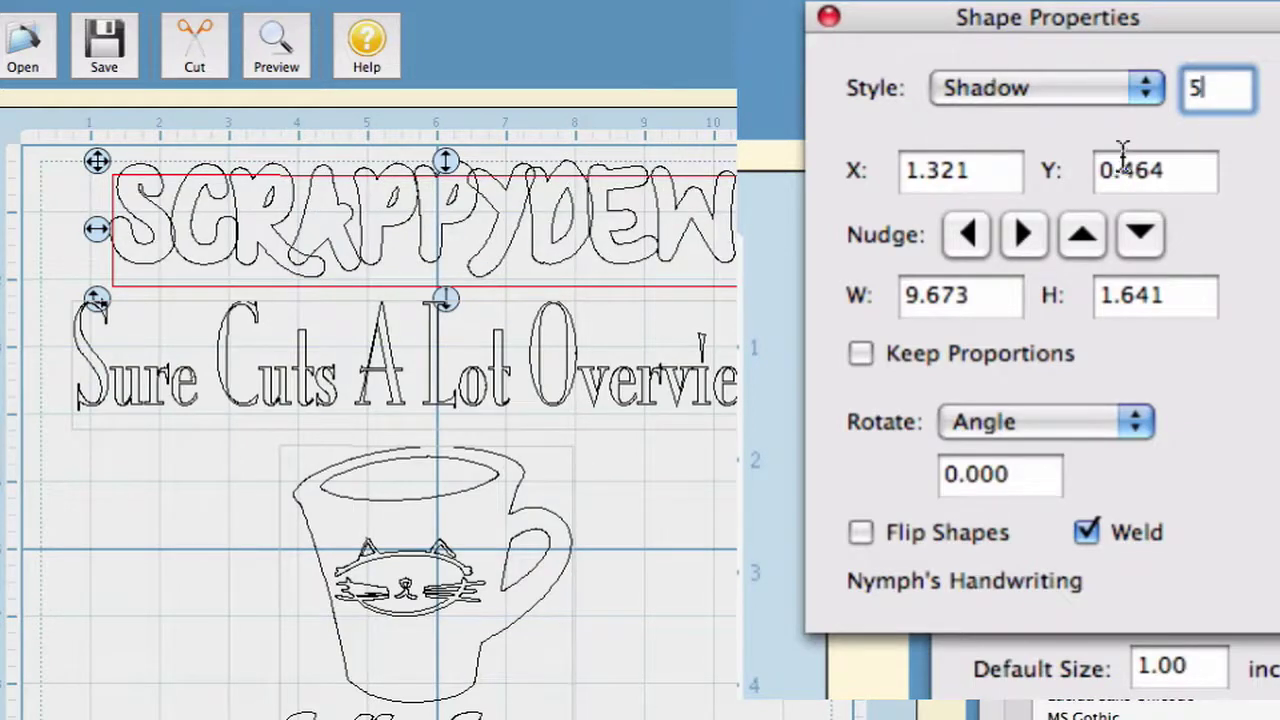
left_click(1145, 88)
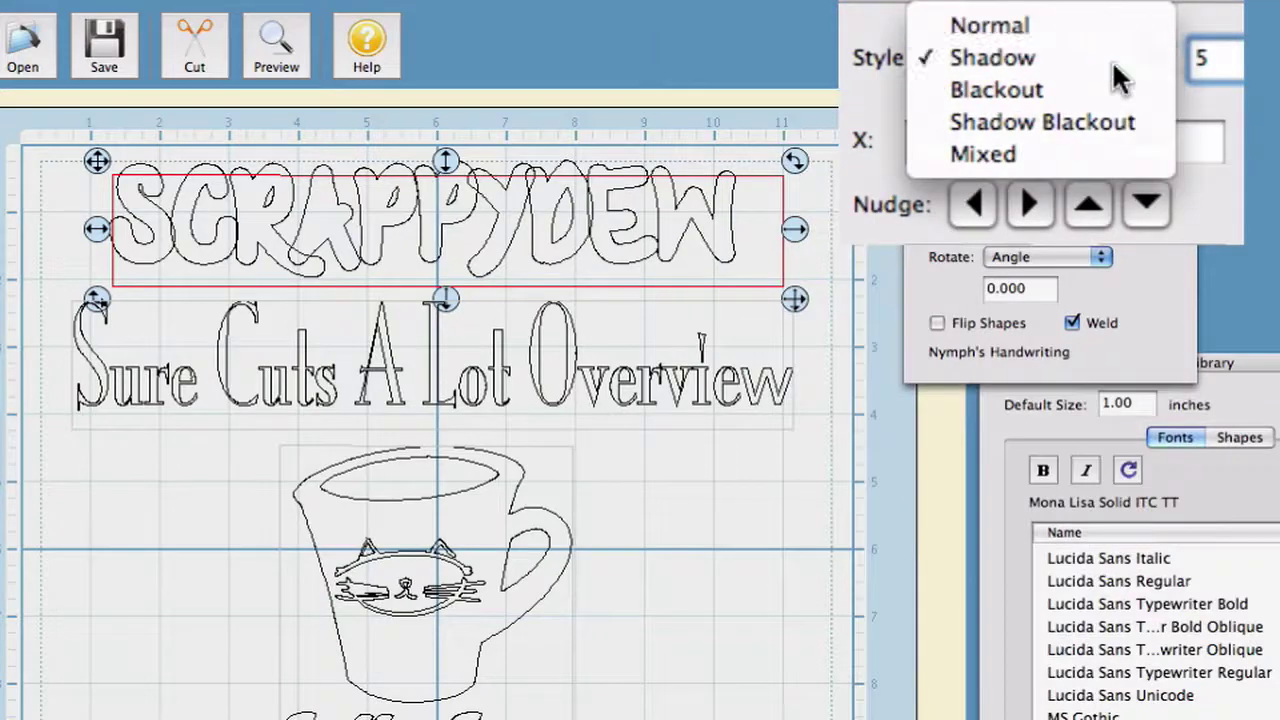
left_click(1112, 60)
Give the coffee cup graphic the Shadow style, then reselect the SCRAPPYDEW text.
left_click(463, 512)
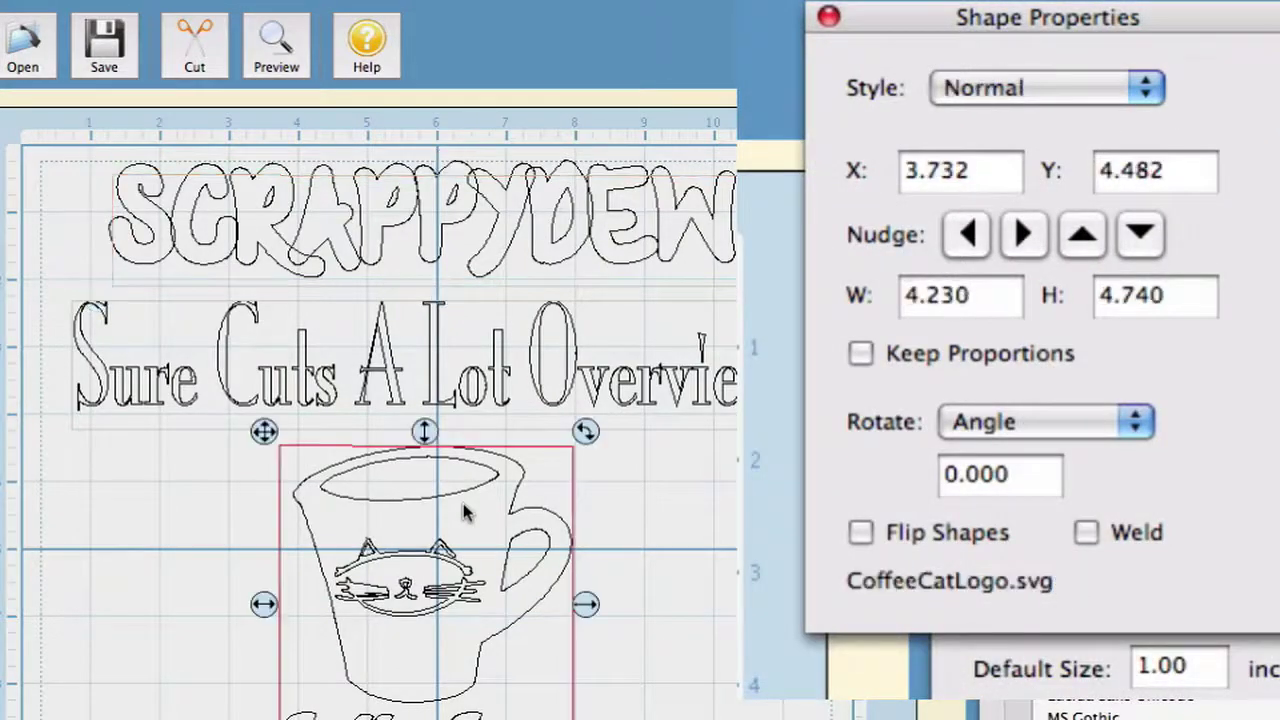
left_click(1139, 32)
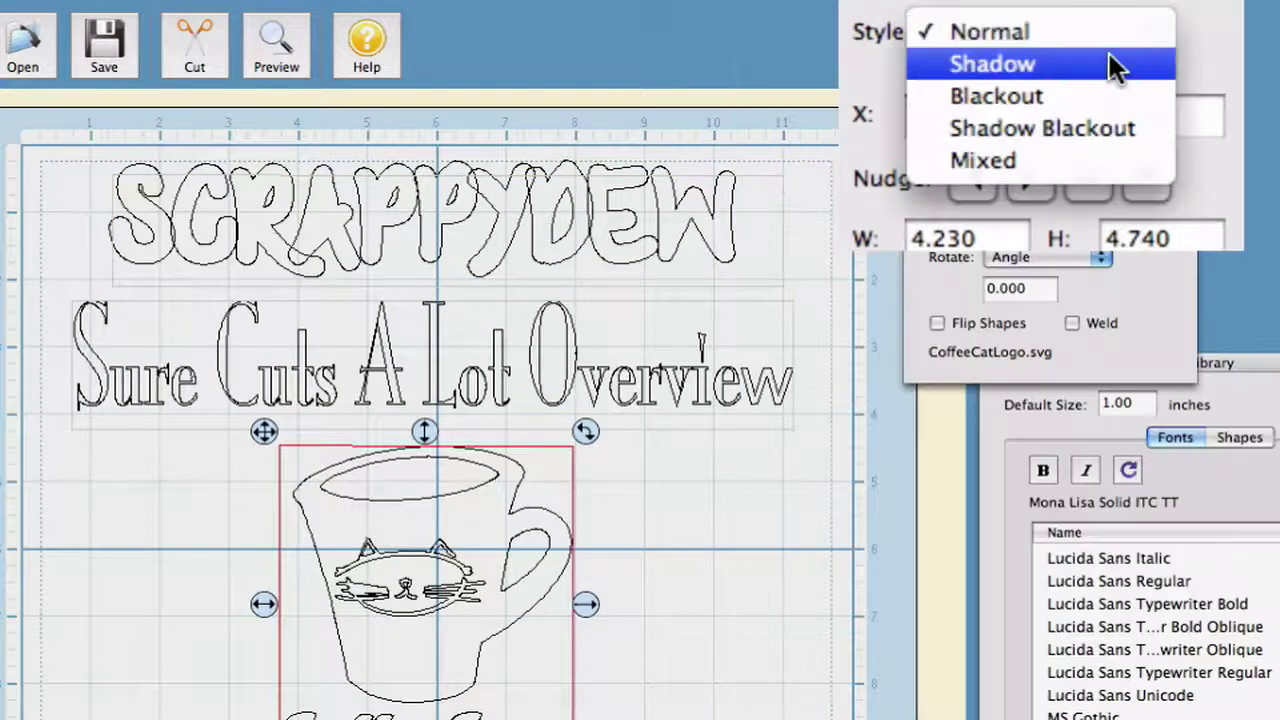
left_click(1110, 62)
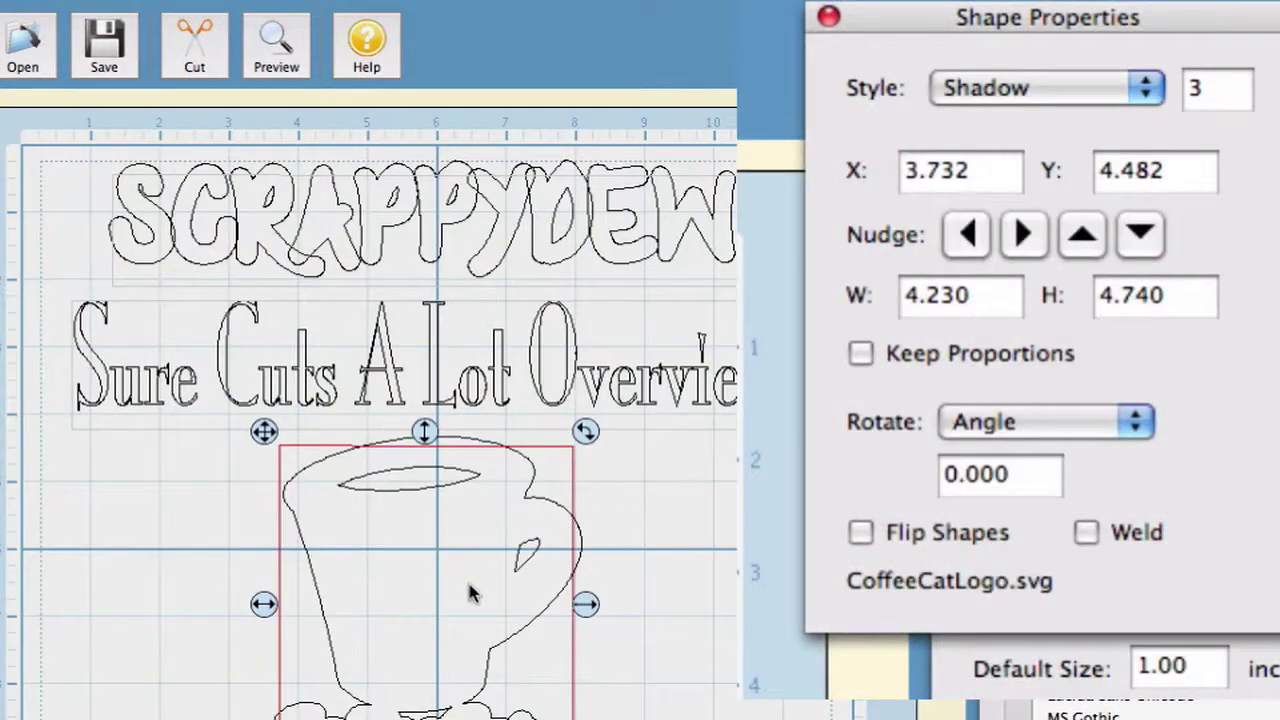
left_click(622, 178)
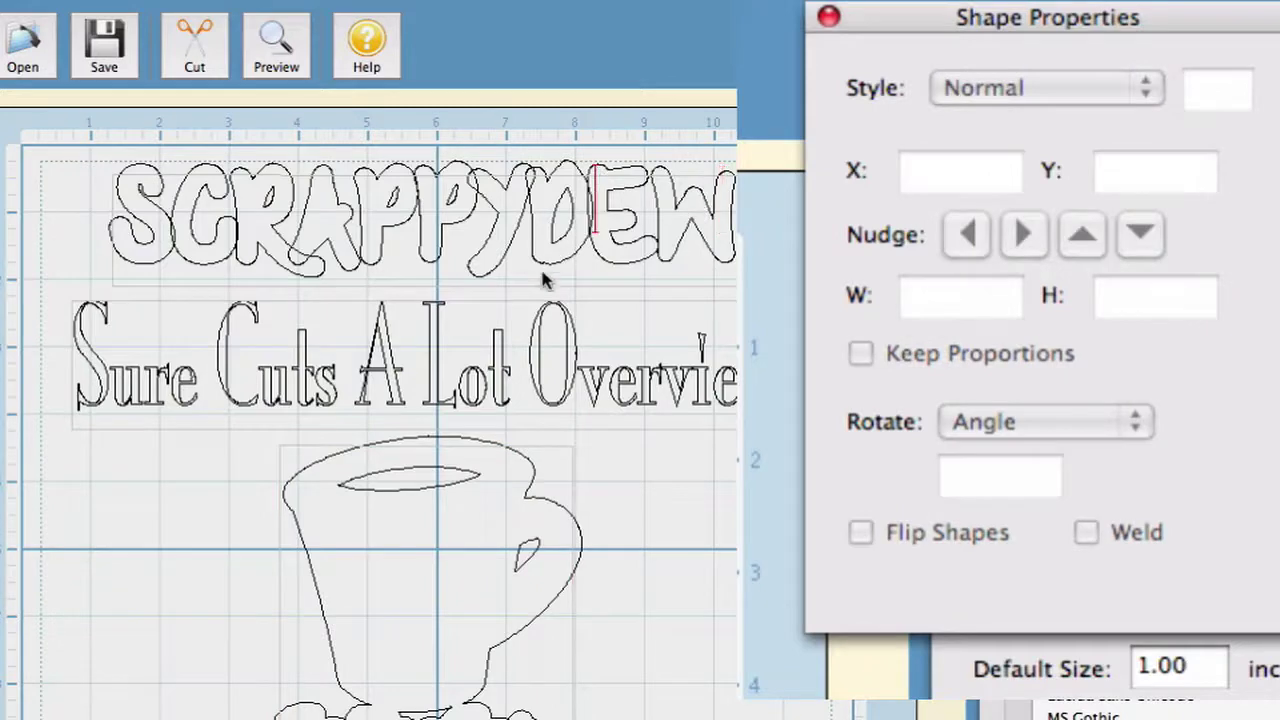
left_click(607, 413)
left_click(490, 228)
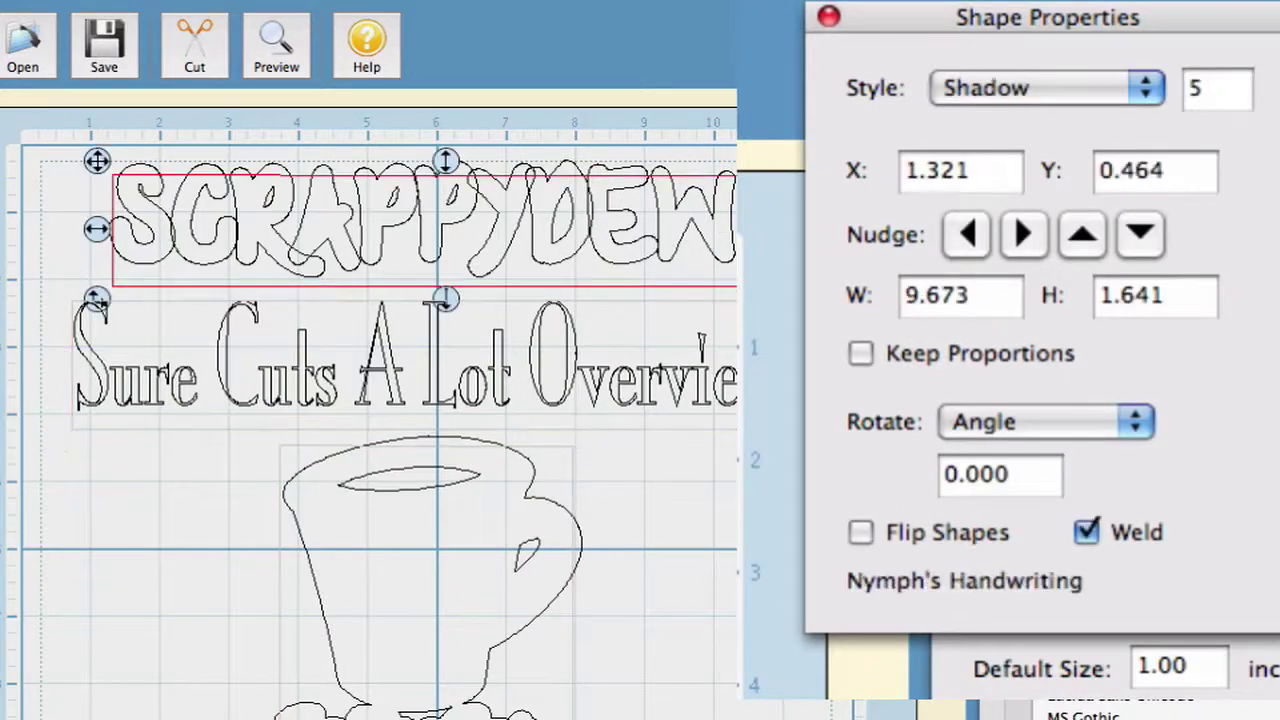
Set SCRAPPYDEW to the Blackout style after comparing it with Normal and Shadow.
left_click(1145, 88)
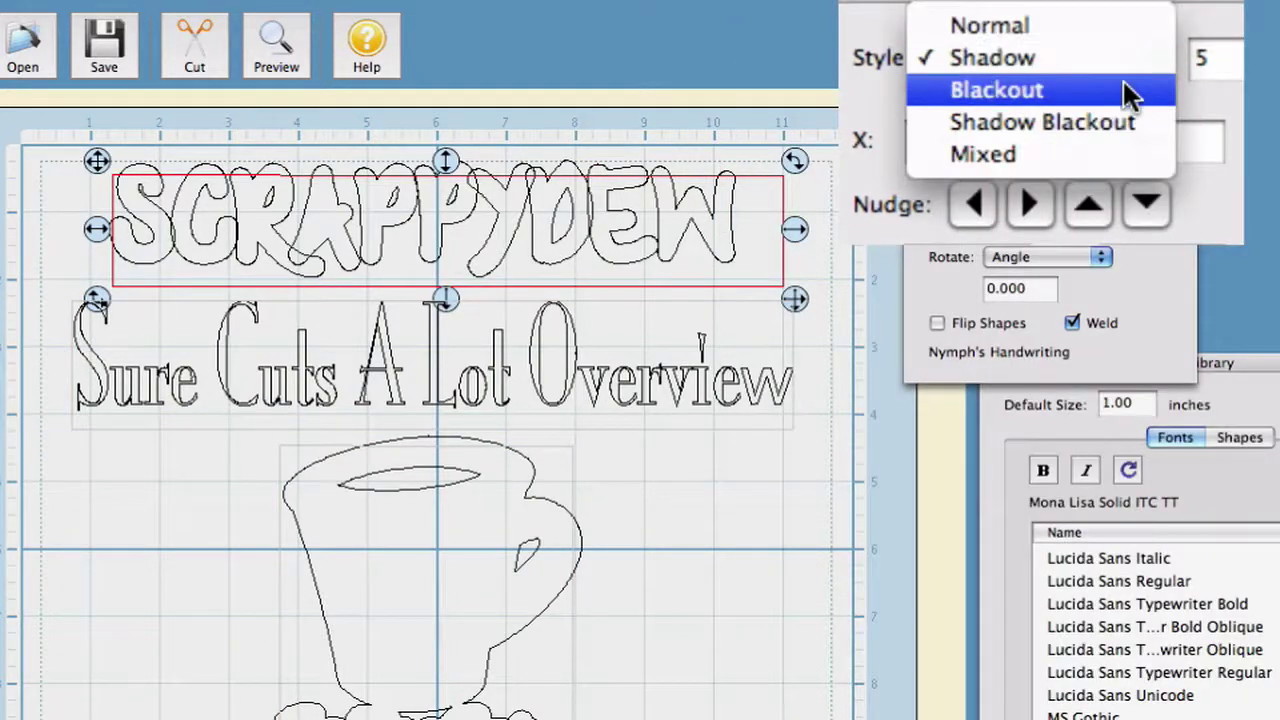
left_click(1123, 91)
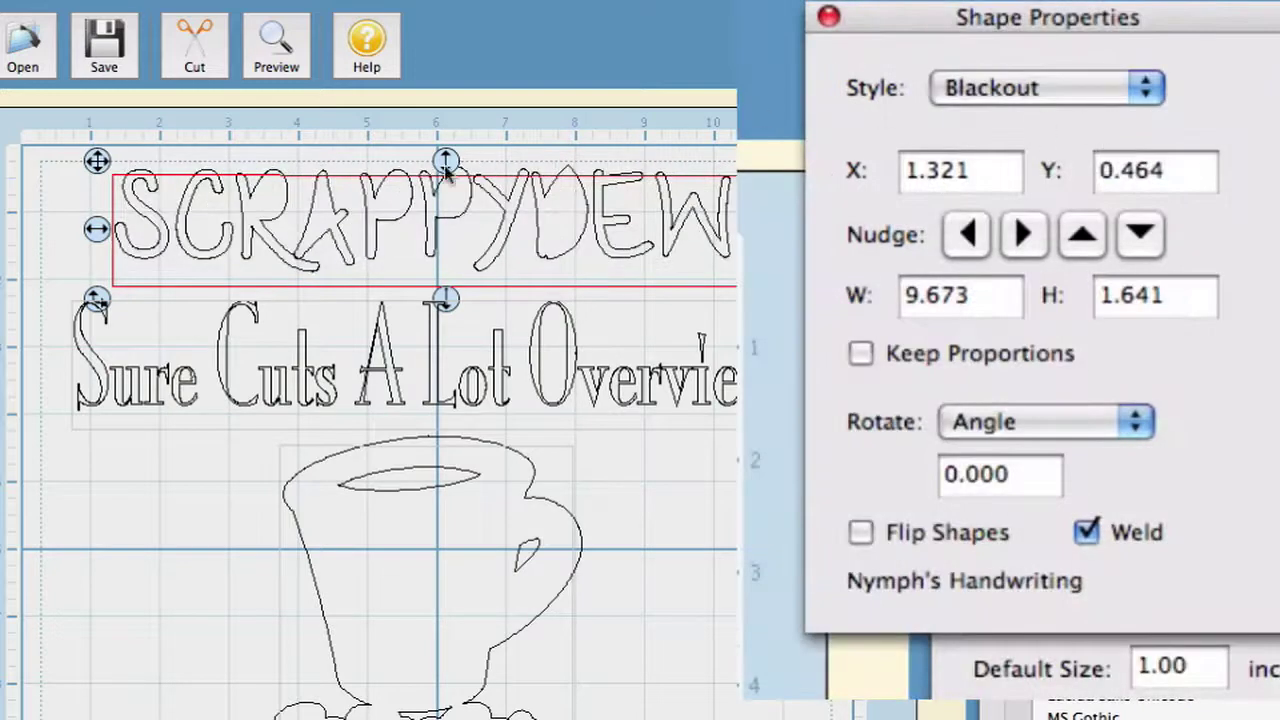
left_click(1105, 90)
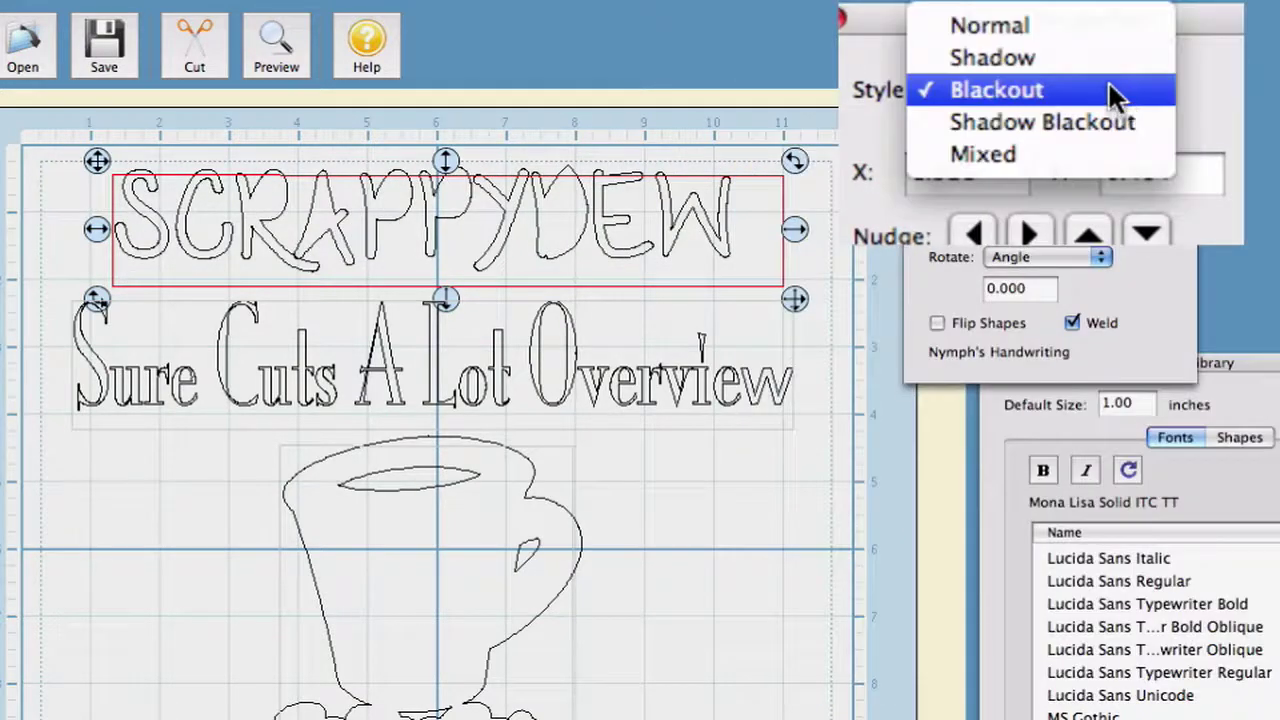
left_click(1089, 30)
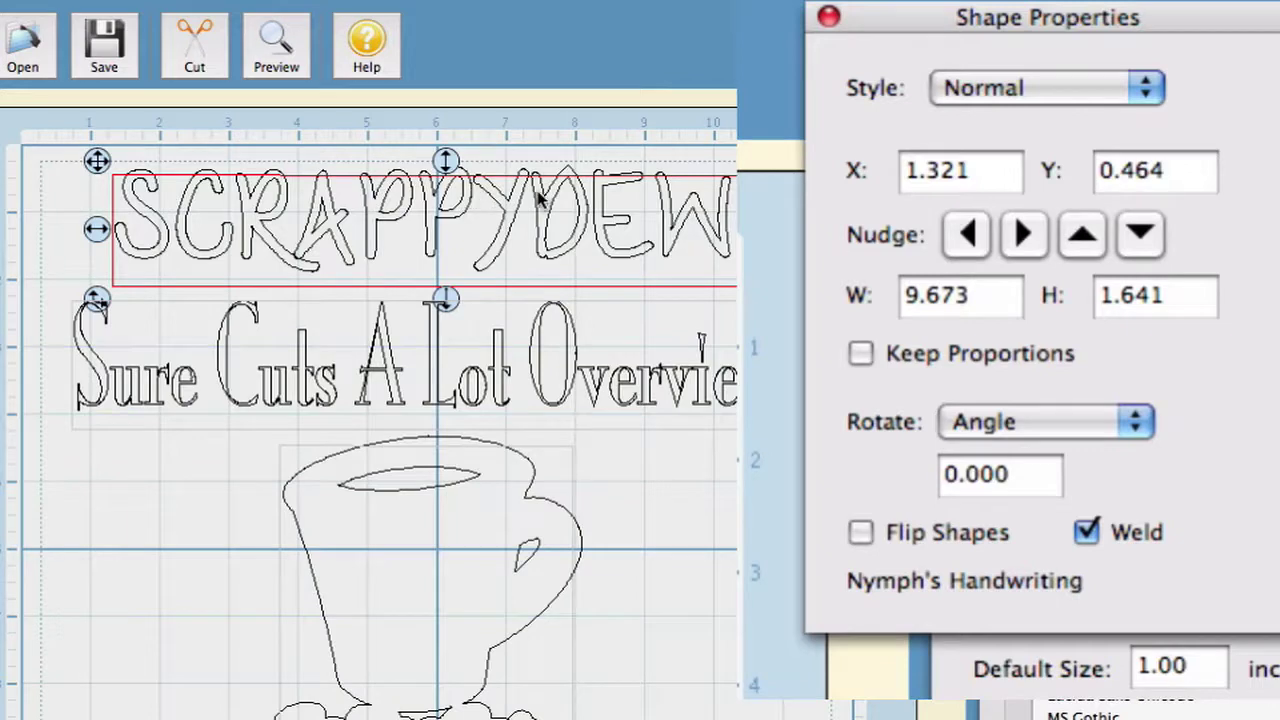
left_click(1116, 86)
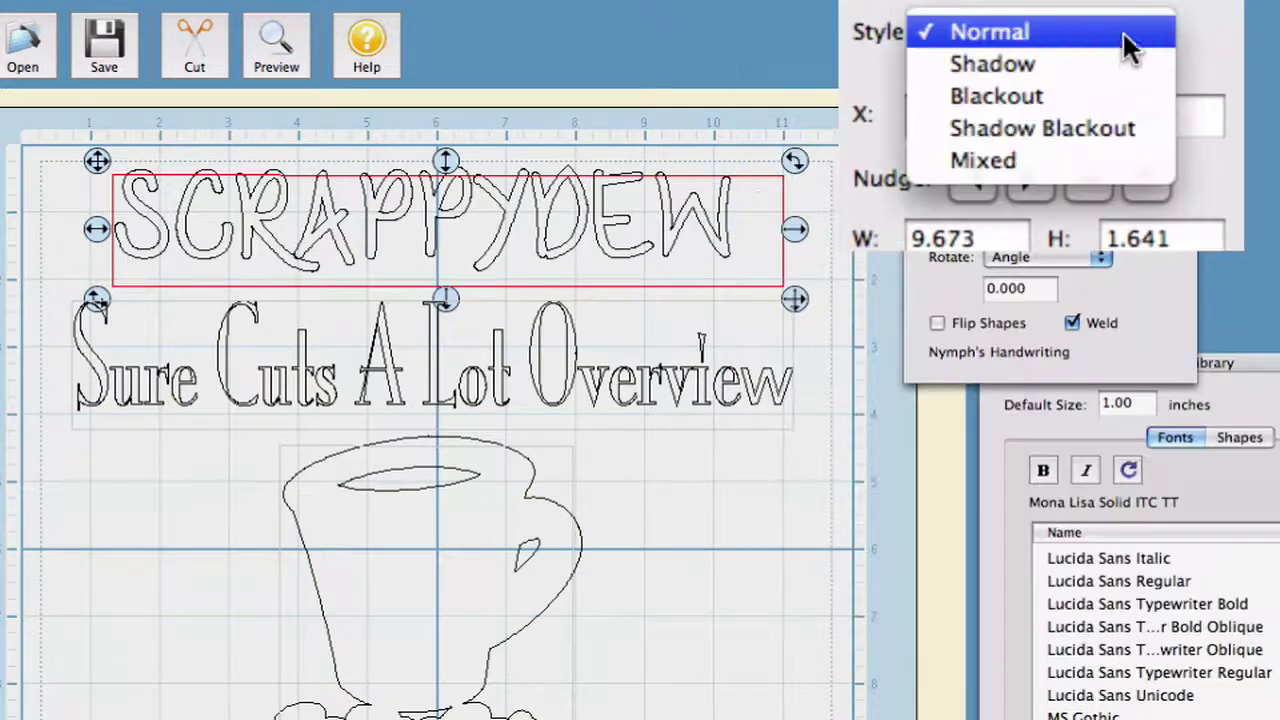
left_click(1113, 62)
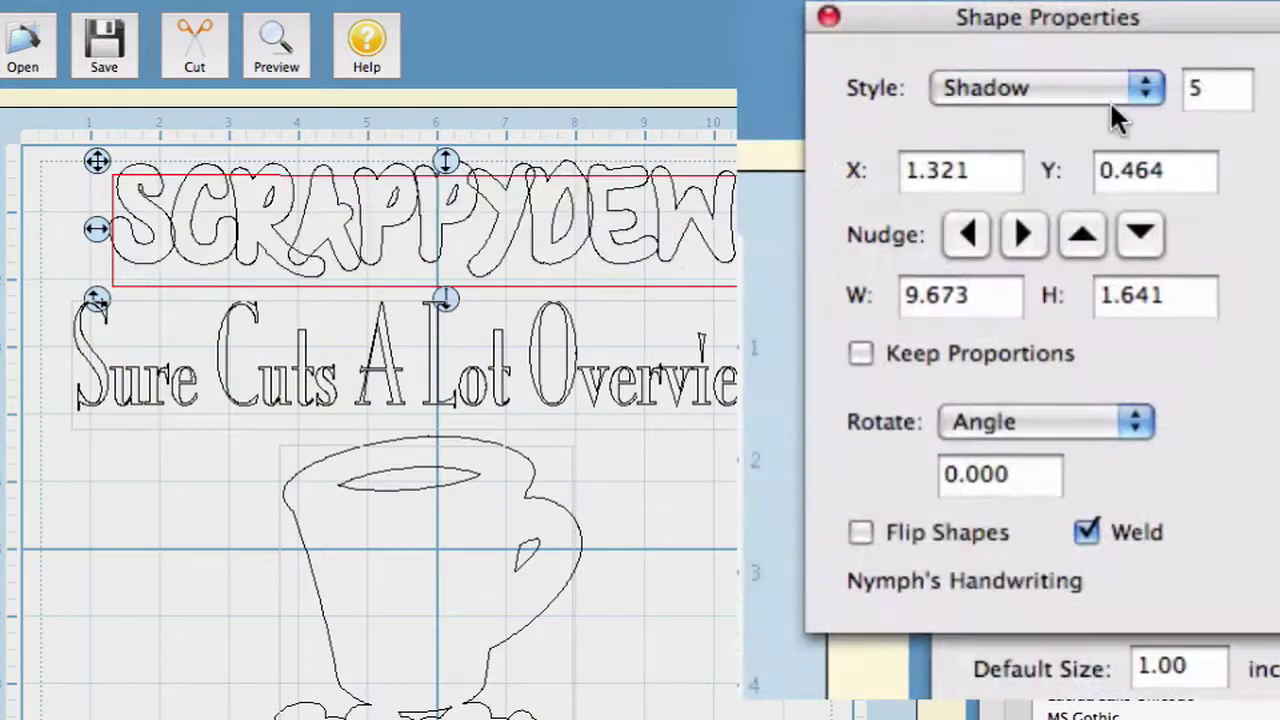
left_click(1110, 90)
left_click(1116, 98)
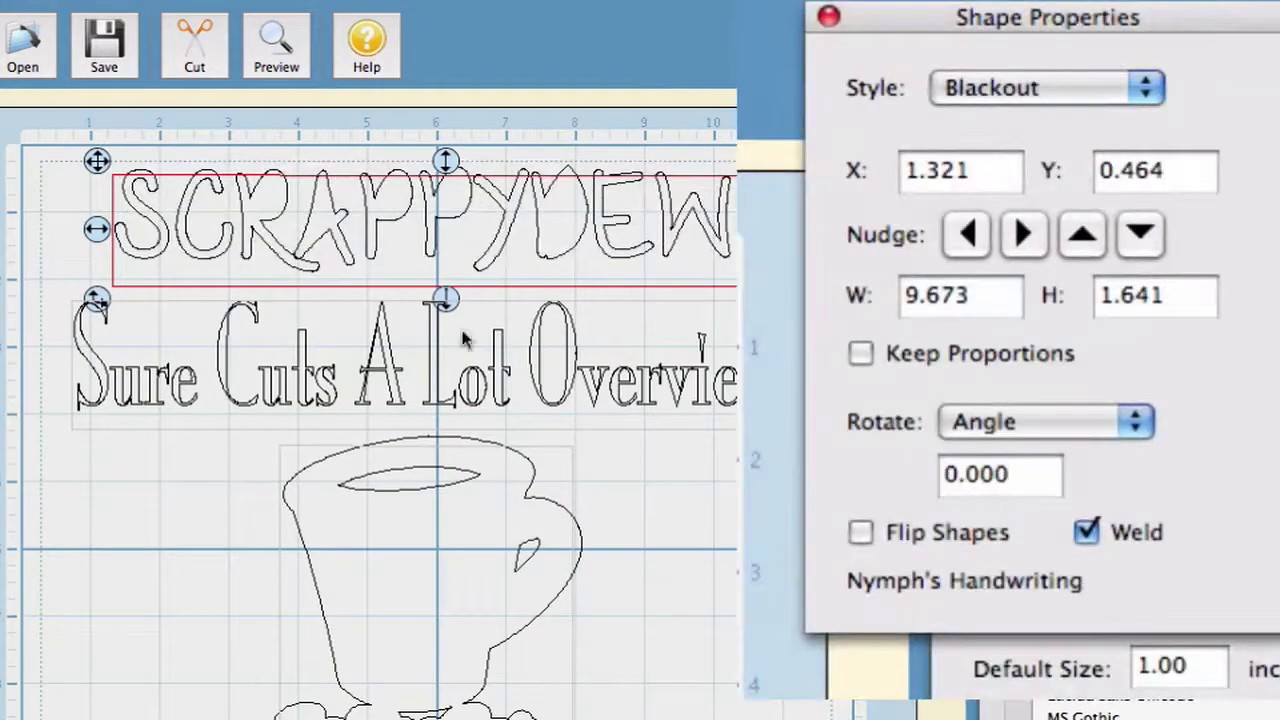
Cycle the coffee cup logo through Normal, Blackout and Shadow Blackout, ending on Normal.
left_click(421, 530)
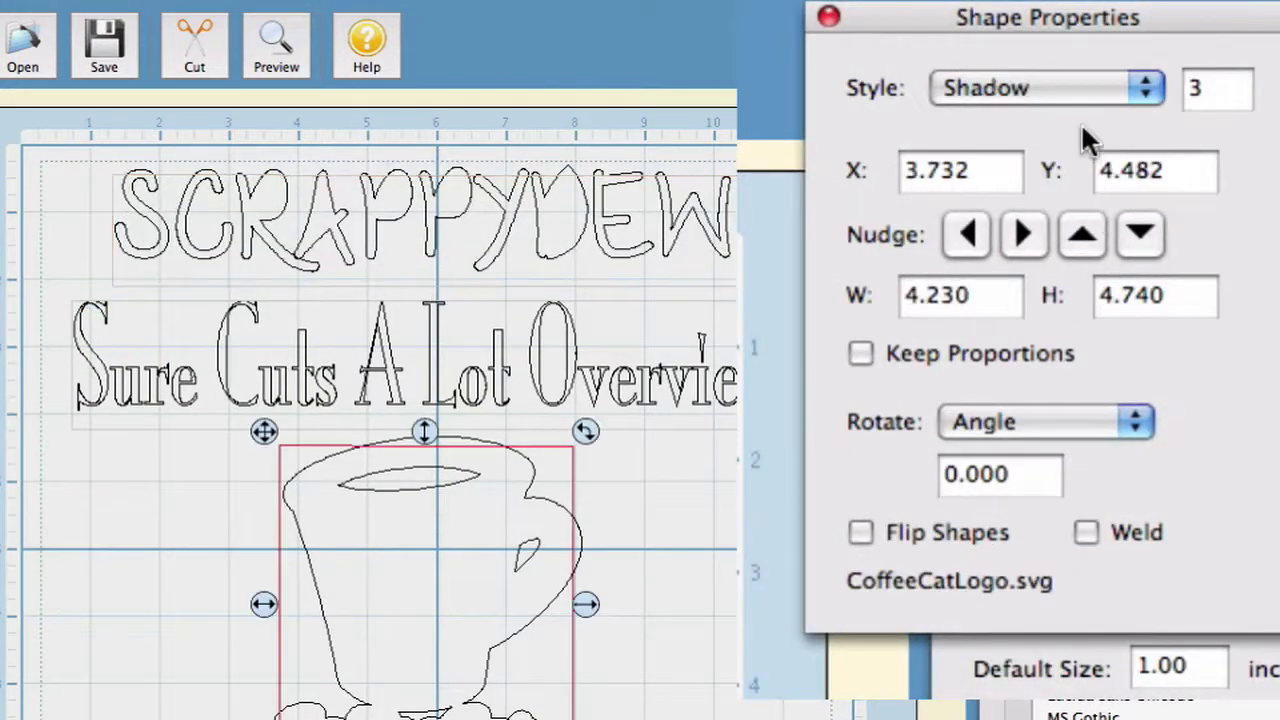
left_click(1087, 62)
left_click(1058, 34)
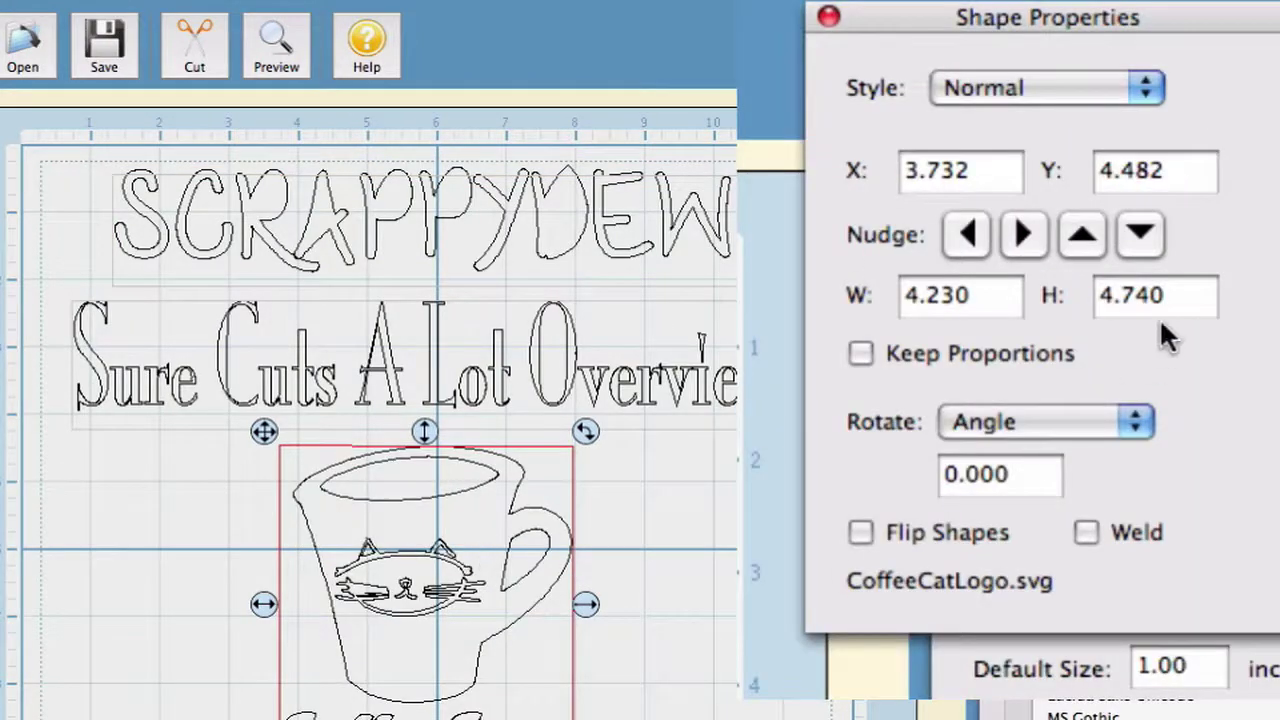
left_click(1098, 82)
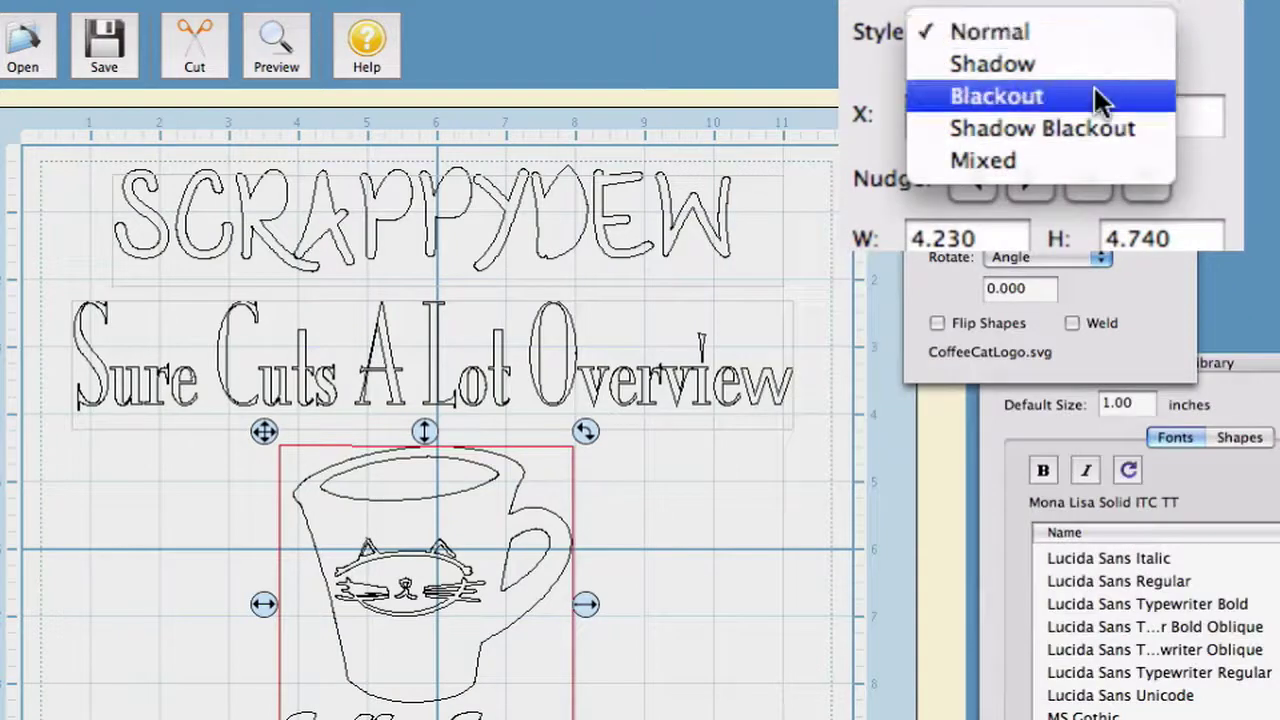
left_click(1093, 88)
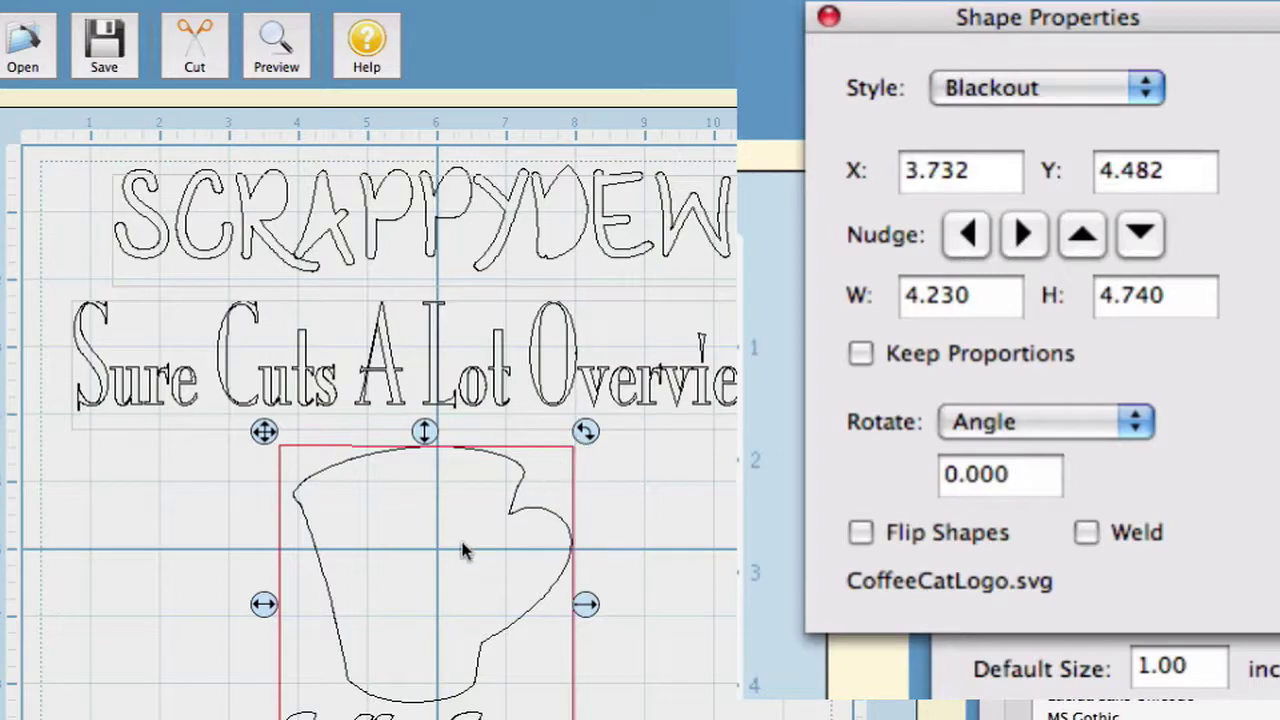
left_click(1145, 90)
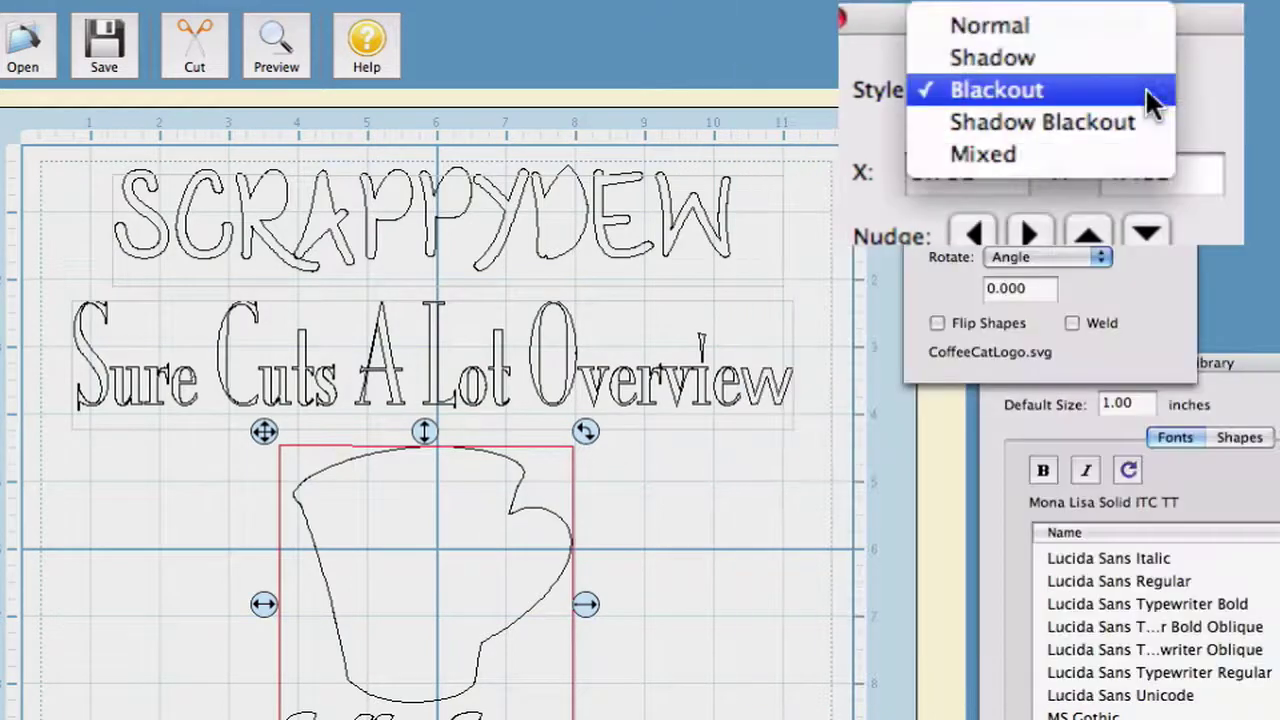
left_click(1118, 126)
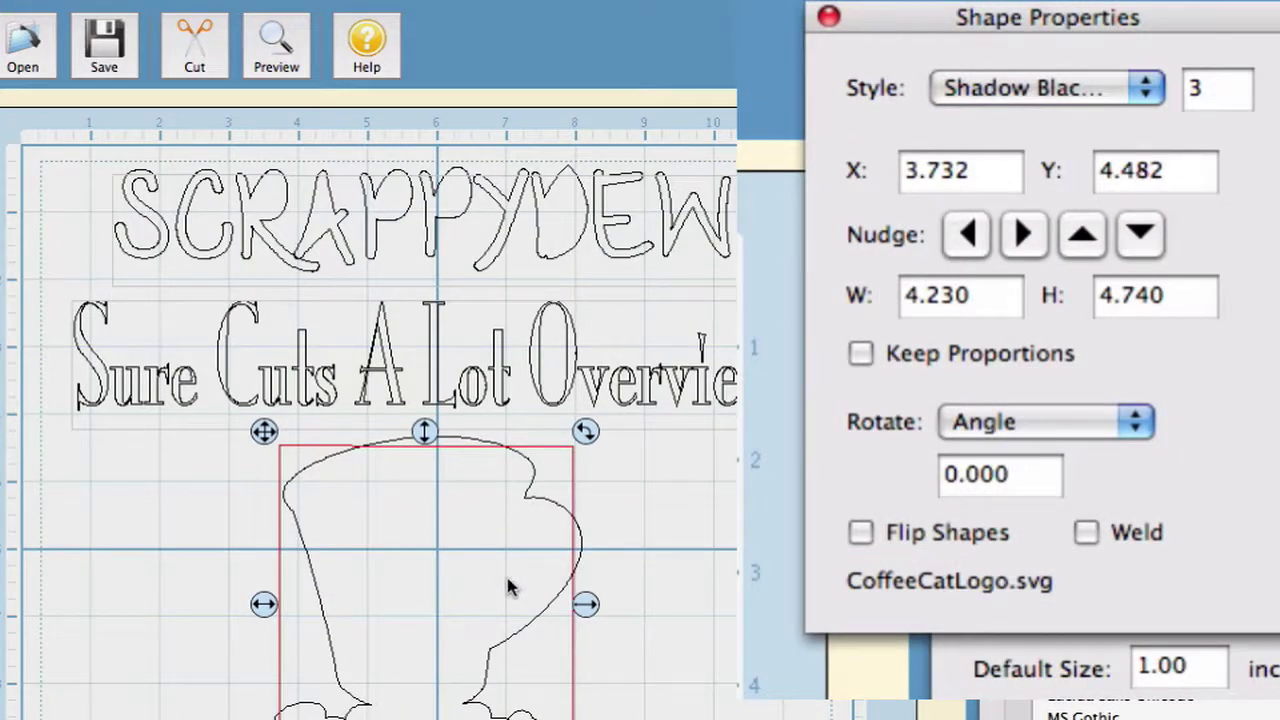
left_click(1054, 80)
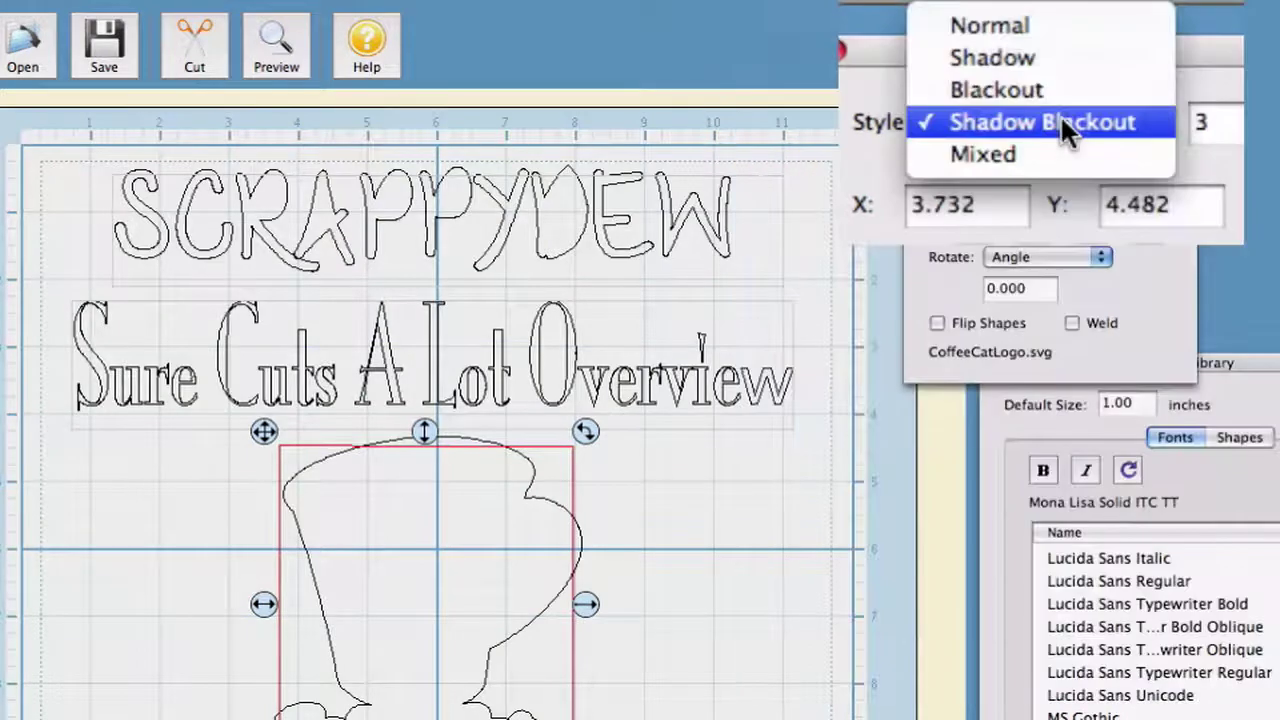
left_click(988, 30)
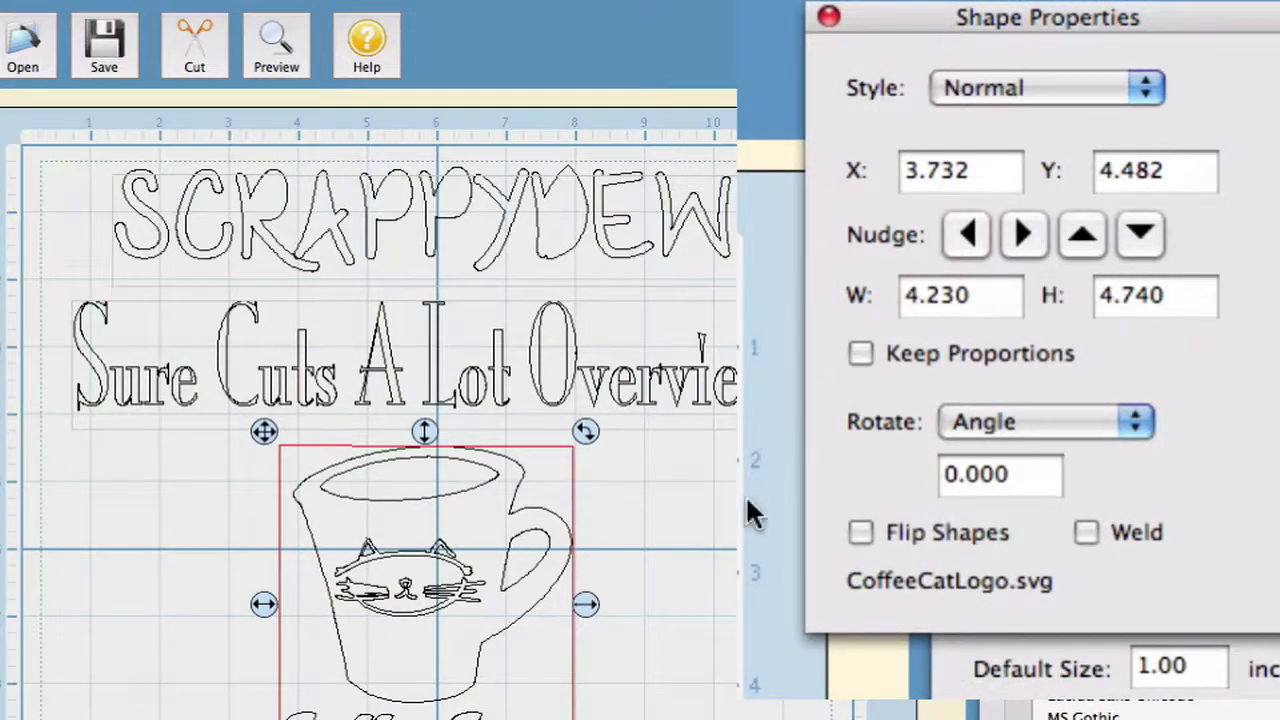
Deselect the cup and set SCRAPPYDEW's style back to Normal, then edit its X position.
left_click(800, 482)
left_click(724, 246)
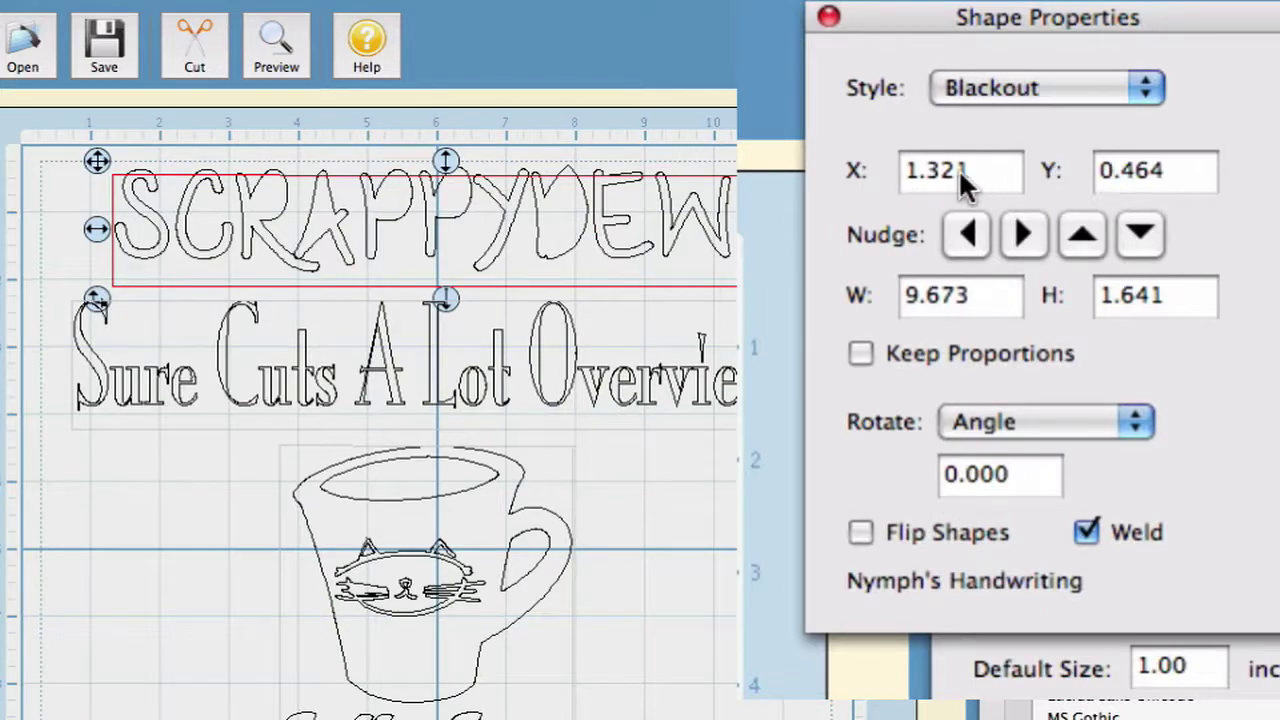
left_click(1083, 86)
left_click(1051, 22)
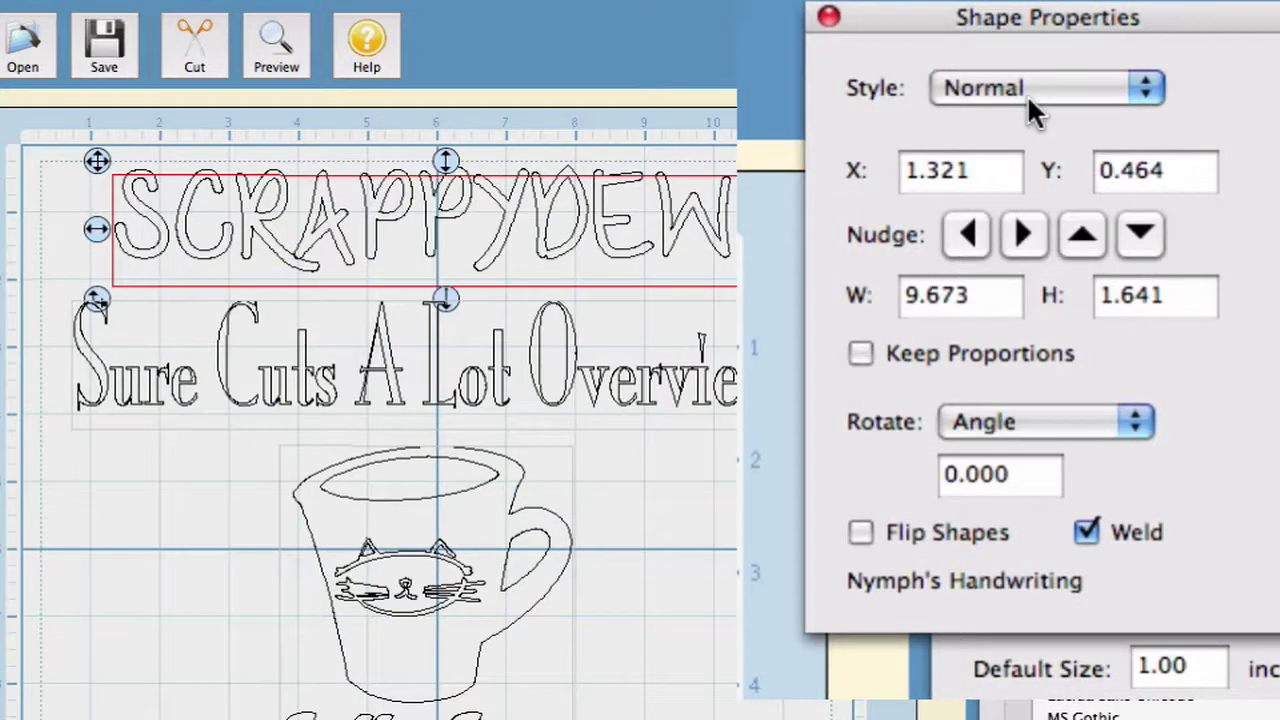
left_click(950, 174)
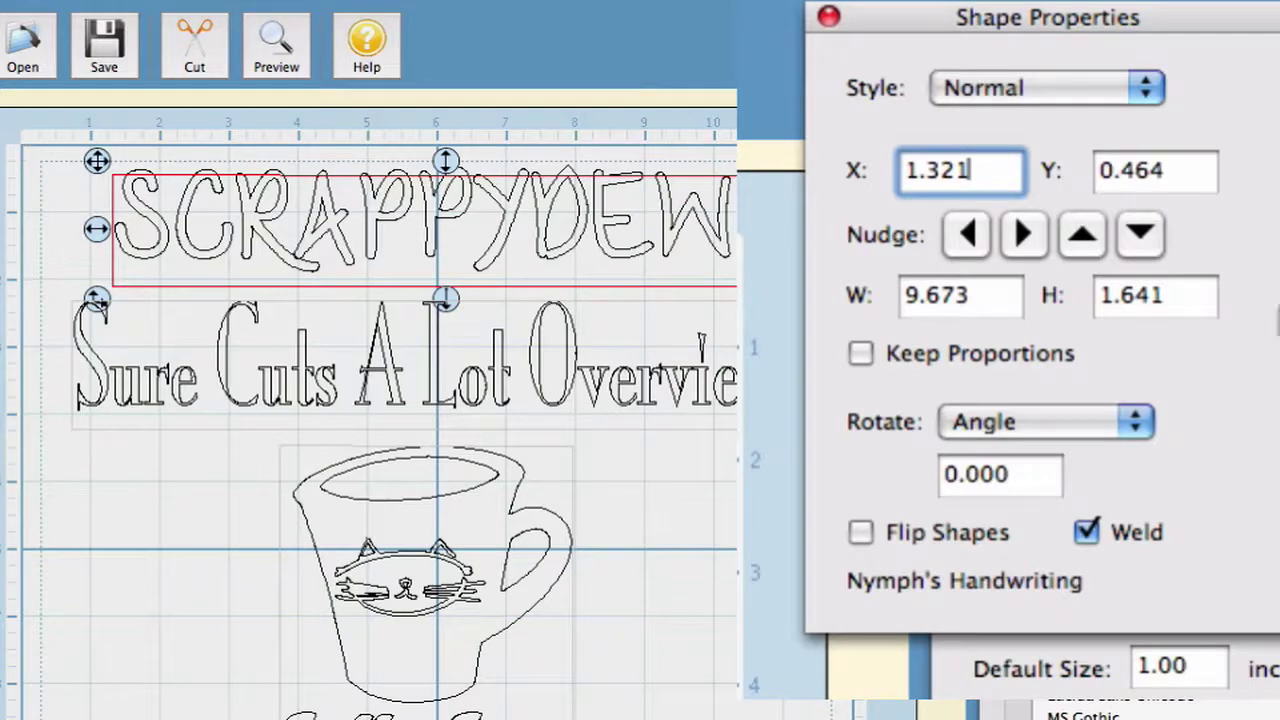
Drag SCRAPPYDEW off the mat, then enter 0 for its X and Y position.
left_click_drag(100, 168, 568, 34)
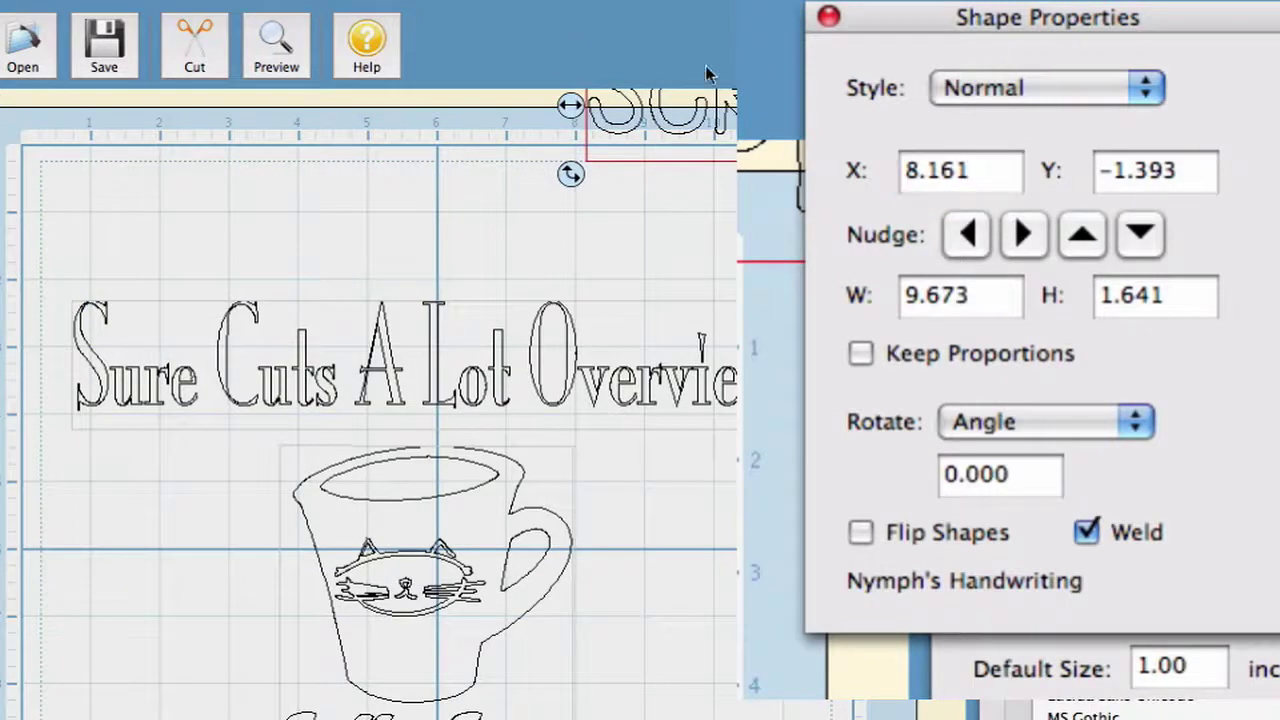
double_click(962, 170)
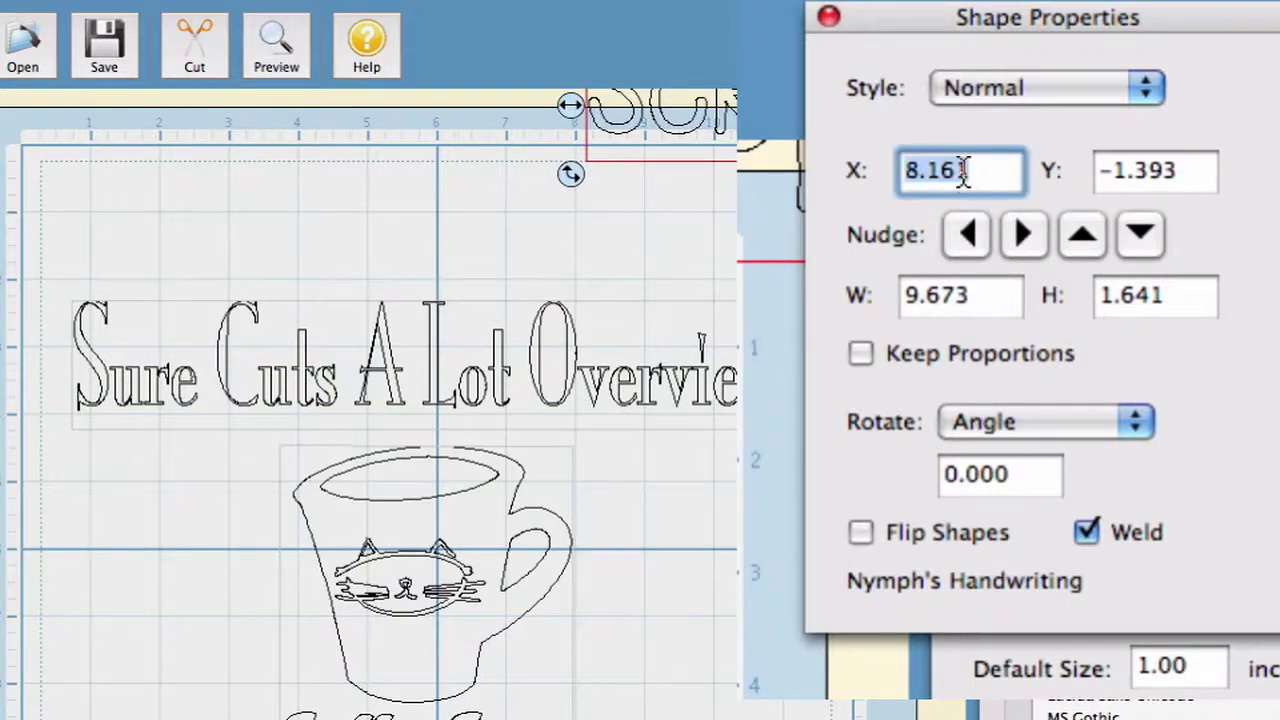
type("0")
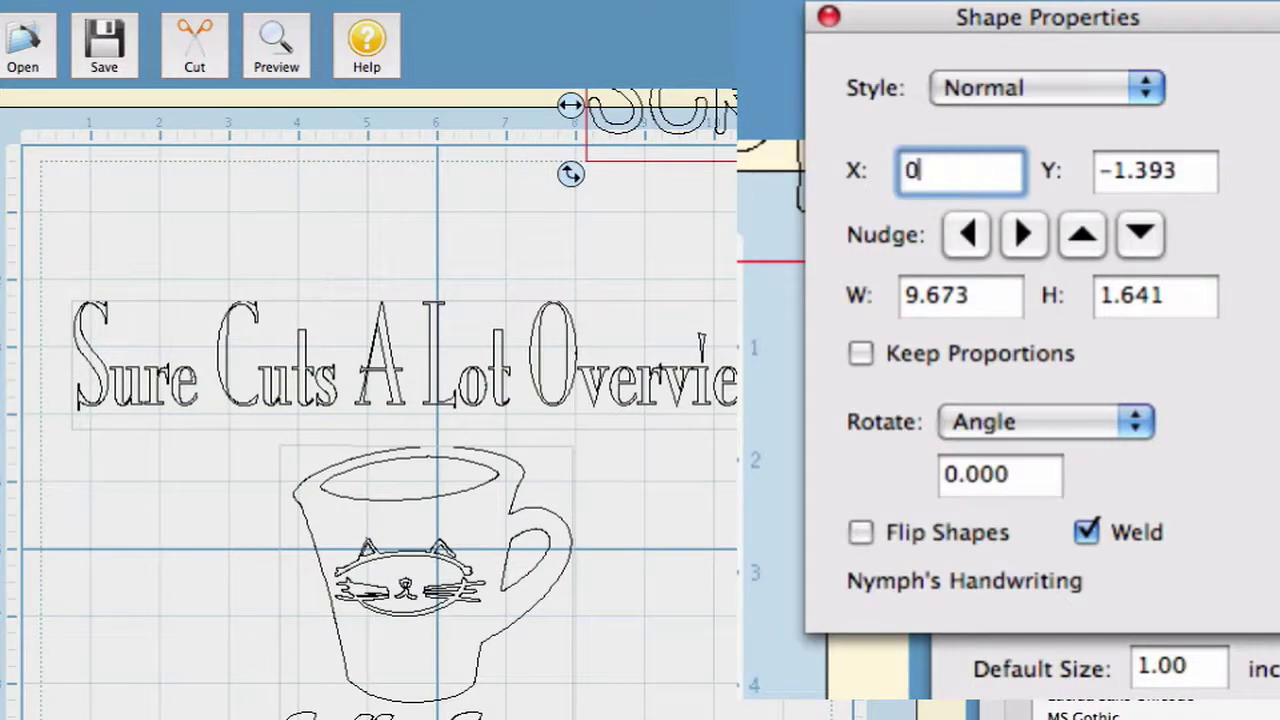
left_click(1188, 172)
double_click(1188, 172)
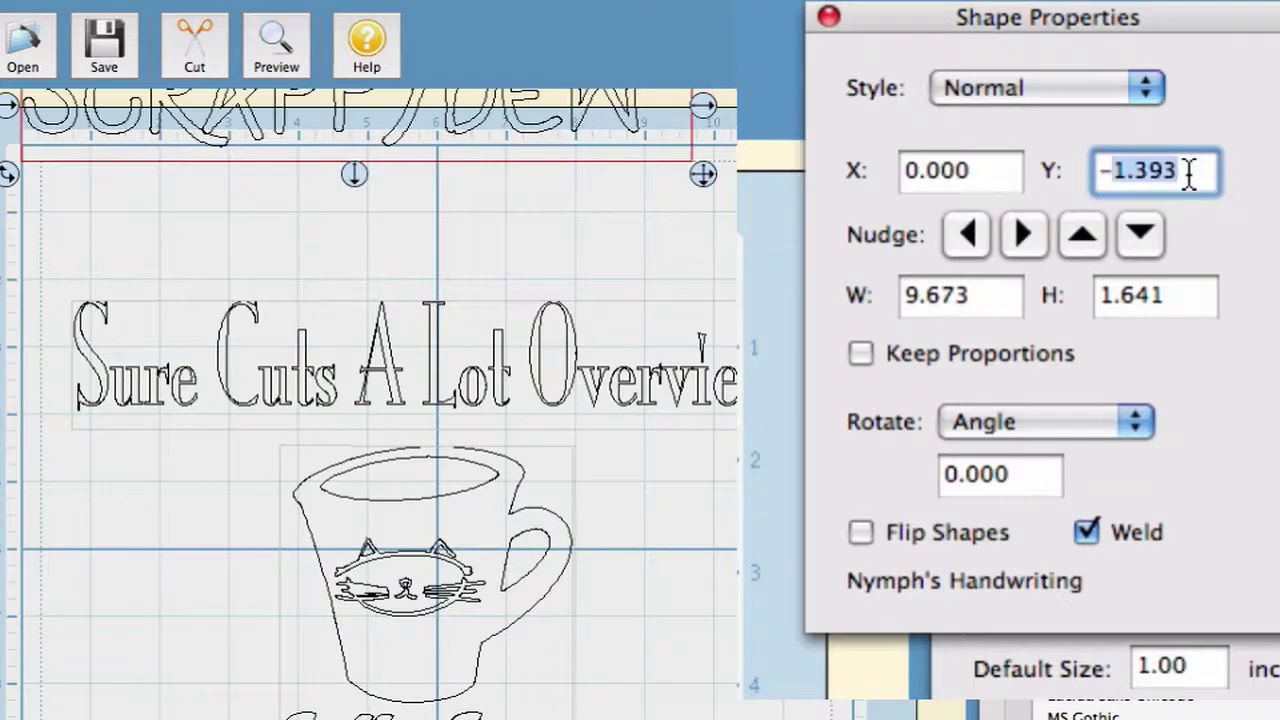
type("0")
Reapply Y 0 to SCRAPPYDEW at the top-left corner, then drag it back to about X 1.357, Y 0.429.
left_click(697, 249)
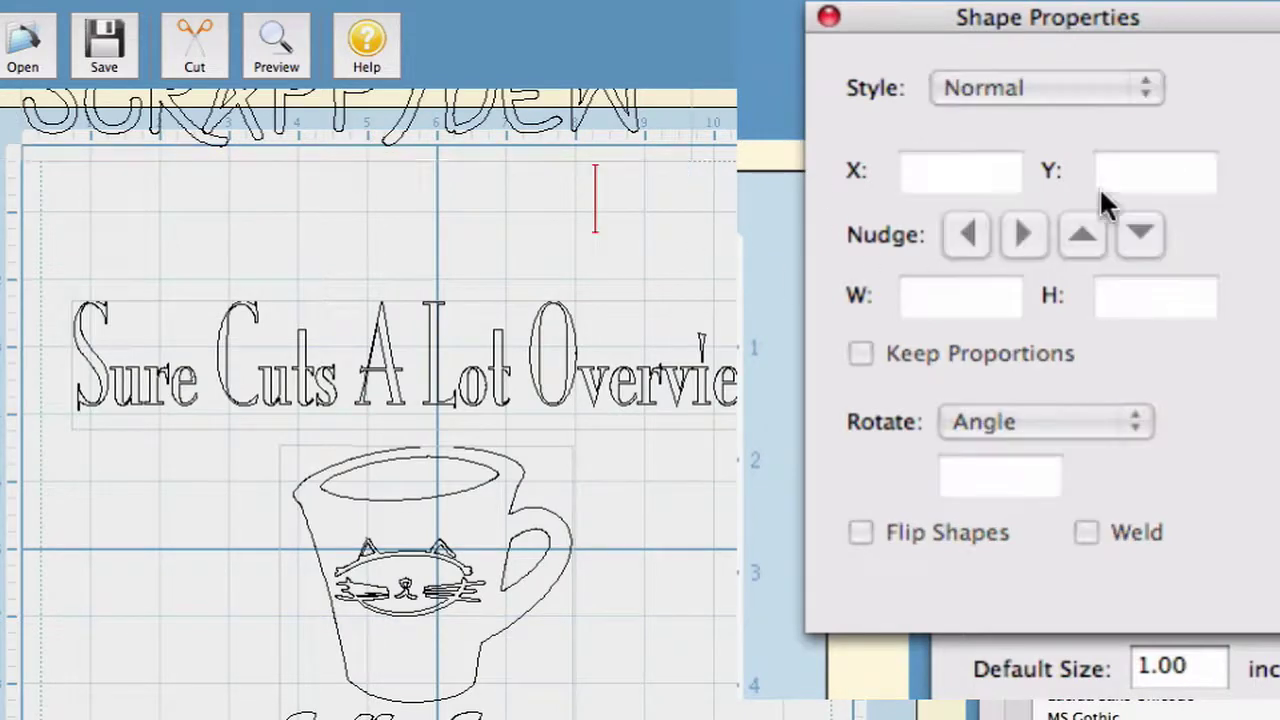
left_click(638, 133)
double_click(1153, 170)
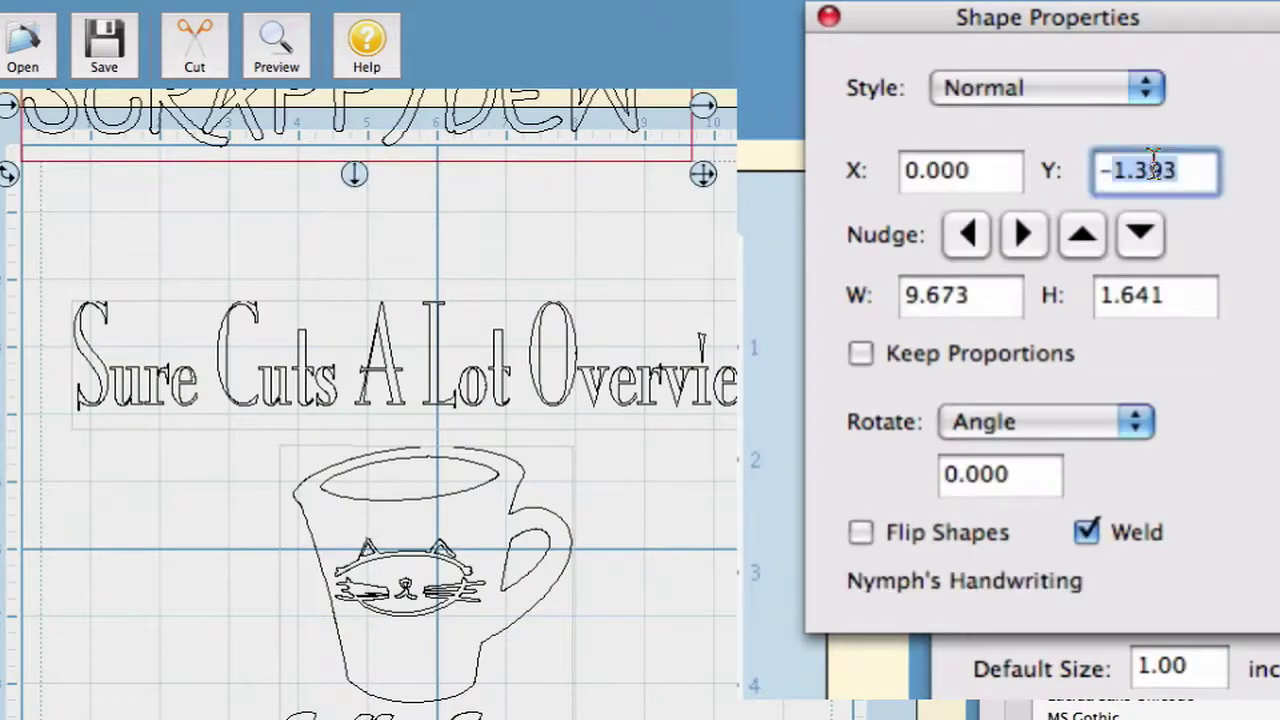
type("0")
key("Return")
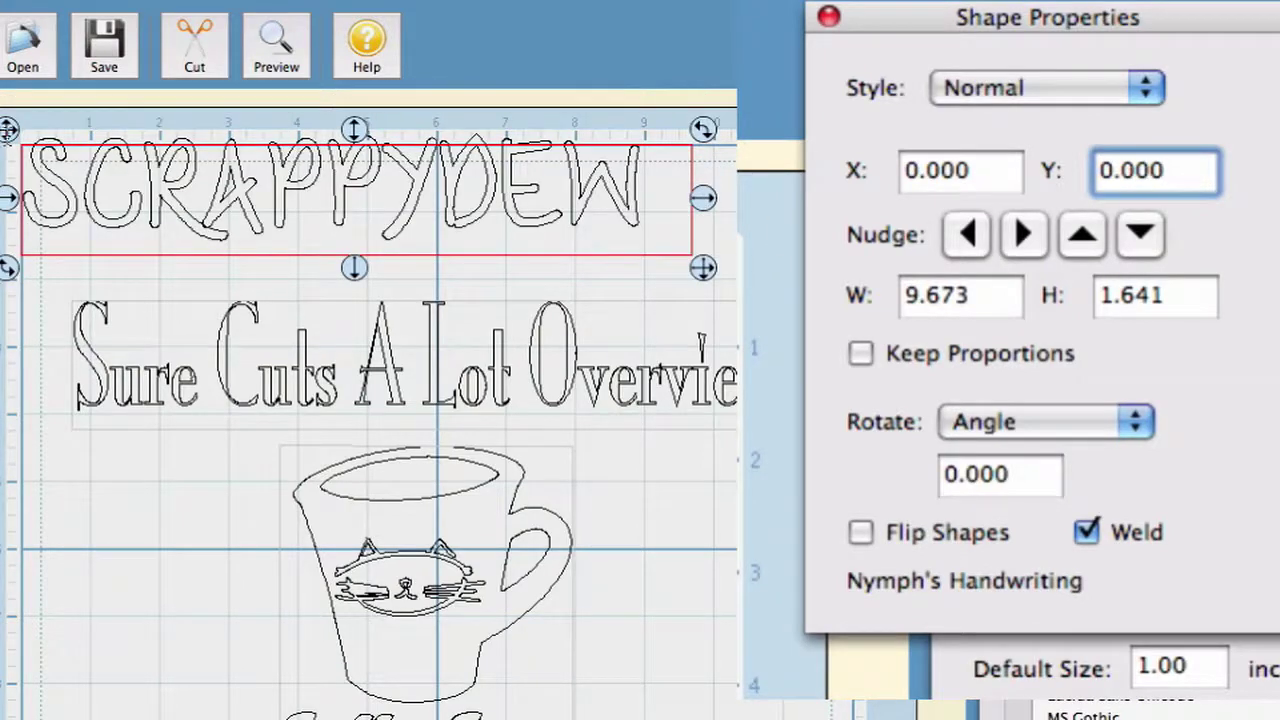
left_click_drag(8, 130, 48, 153)
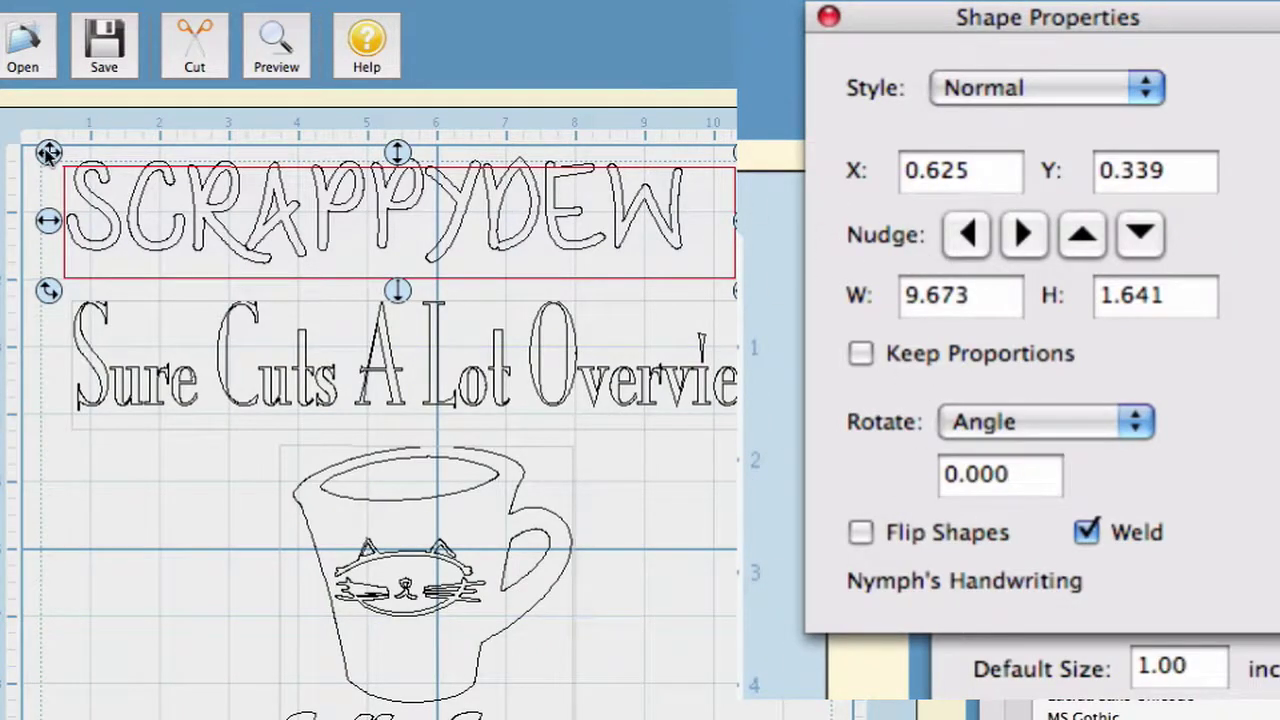
left_click_drag(88, 171, 126, 176)
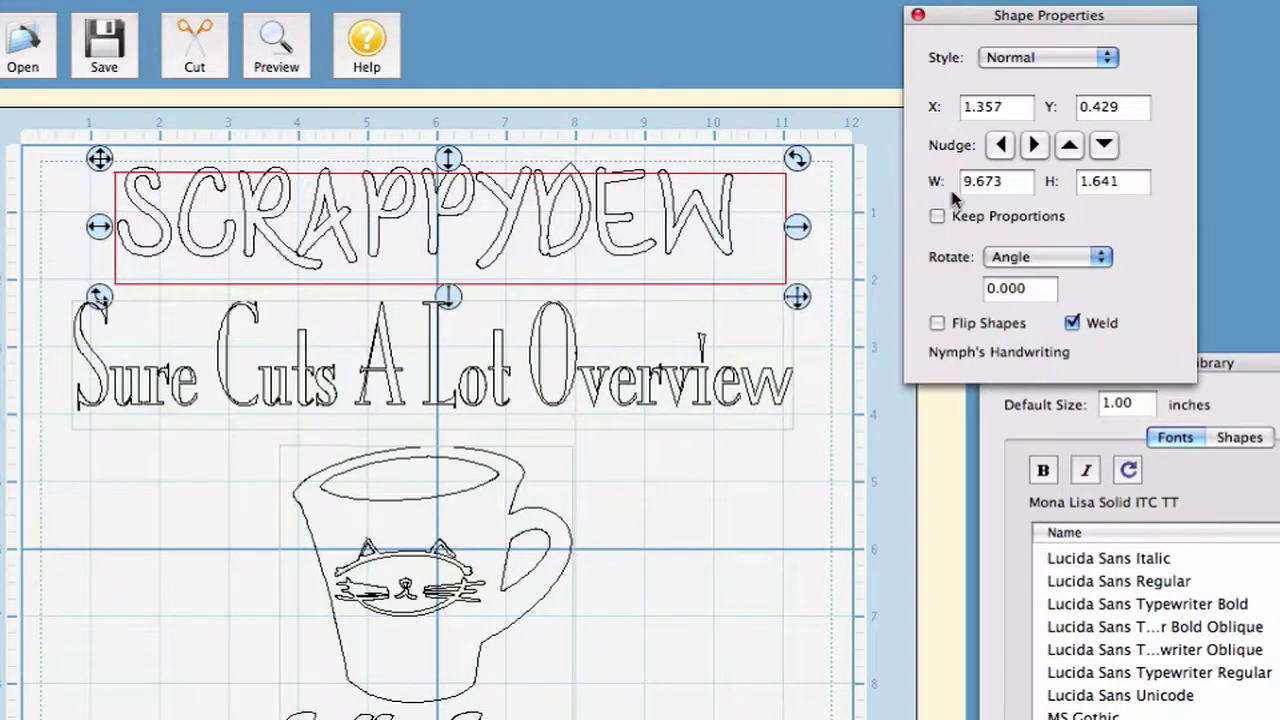
Nudge SCRAPPYDEW left, right and up, then eight steps down.
left_click(1001, 146)
left_click(1001, 146)
left_click(1113, 146)
left_click(1078, 172)
left_click(1100, 168)
left_click(1100, 168)
left_click(1100, 168)
left_click(1100, 170)
left_click(1100, 170)
left_click(1100, 170)
left_click(1100, 170)
left_click(1098, 170)
left_click(1112, 165)
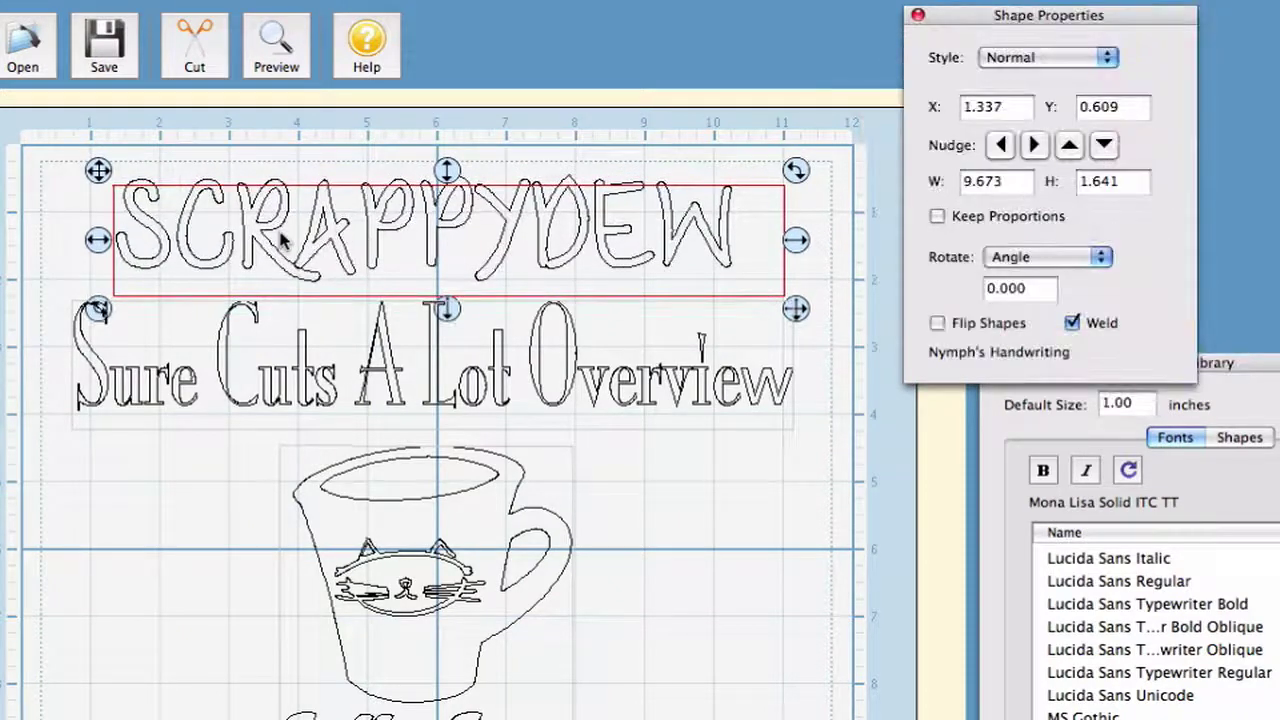
Select SCRAPPYDEW's letter A and nudge it left and right, ending slightly right.
left_click(333, 237)
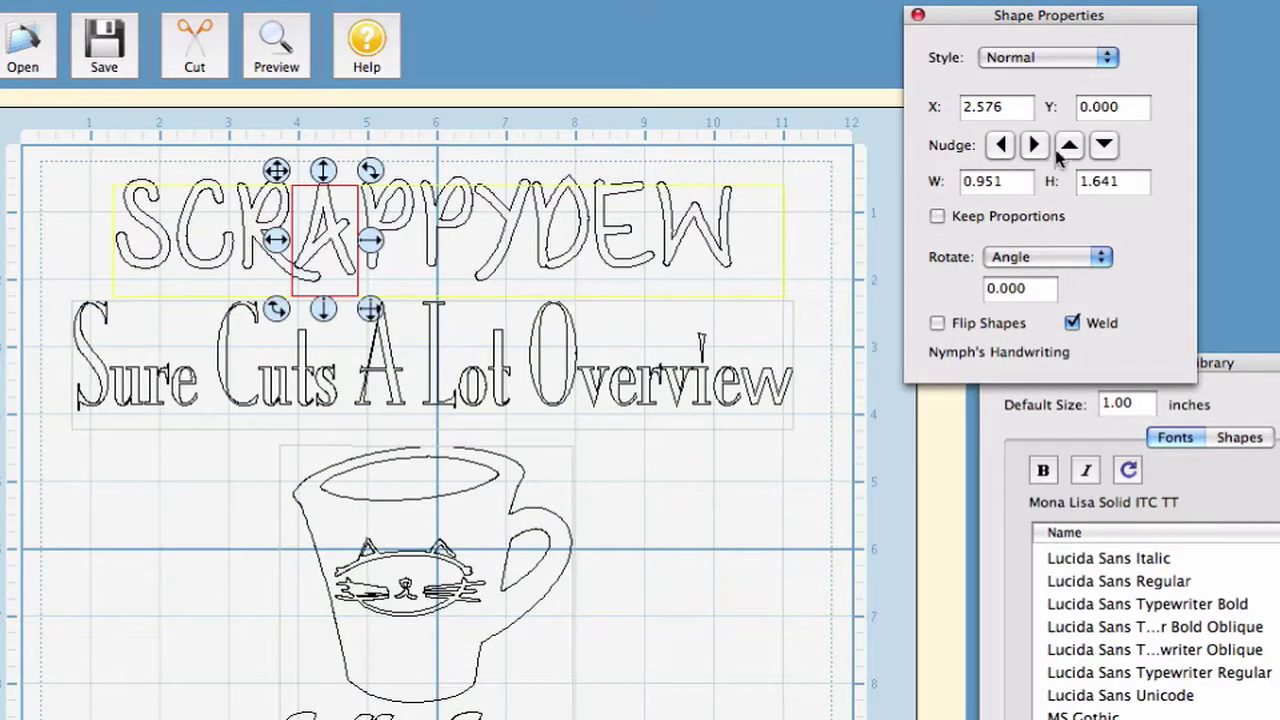
left_click(1000, 146)
left_click(1000, 146)
left_click(1000, 146)
left_click(1000, 146)
left_click(1000, 146)
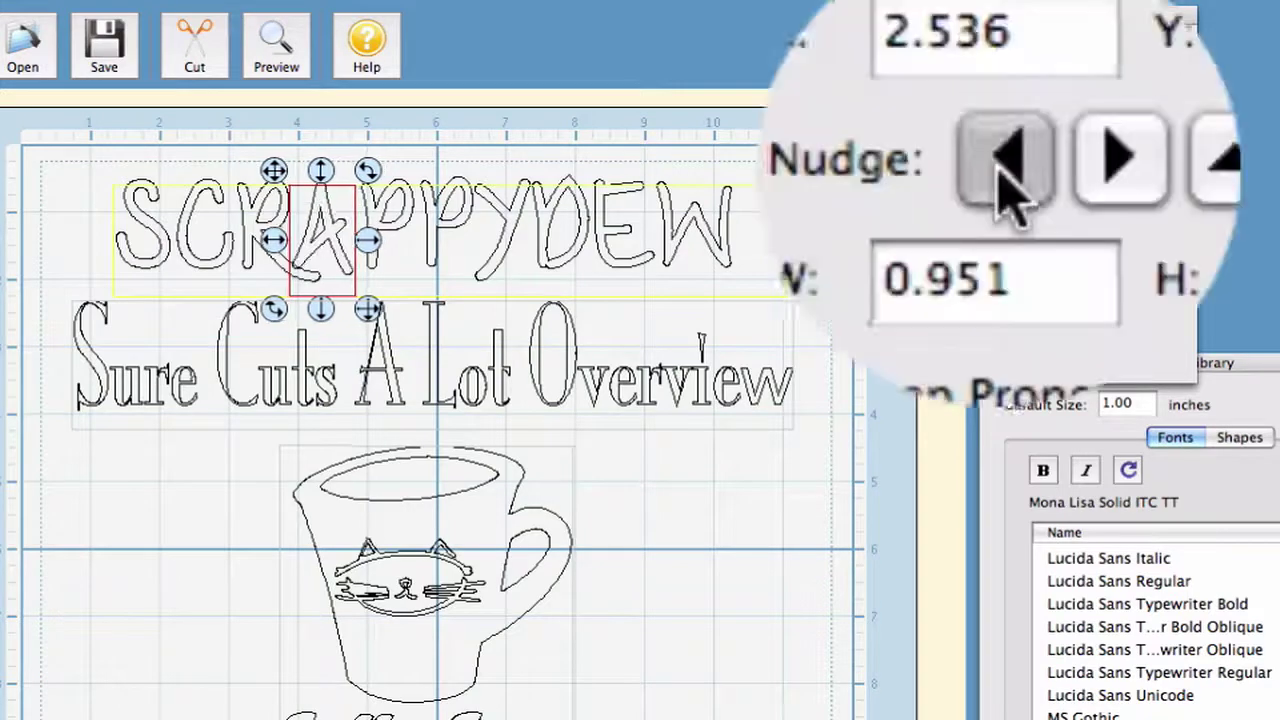
left_click(1000, 146)
left_click(1035, 185)
left_click(1035, 185)
left_click(1035, 185)
left_click(1035, 185)
left_click(1035, 185)
left_click(1035, 185)
left_click(1035, 185)
left_click(1035, 185)
left_click(980, 177)
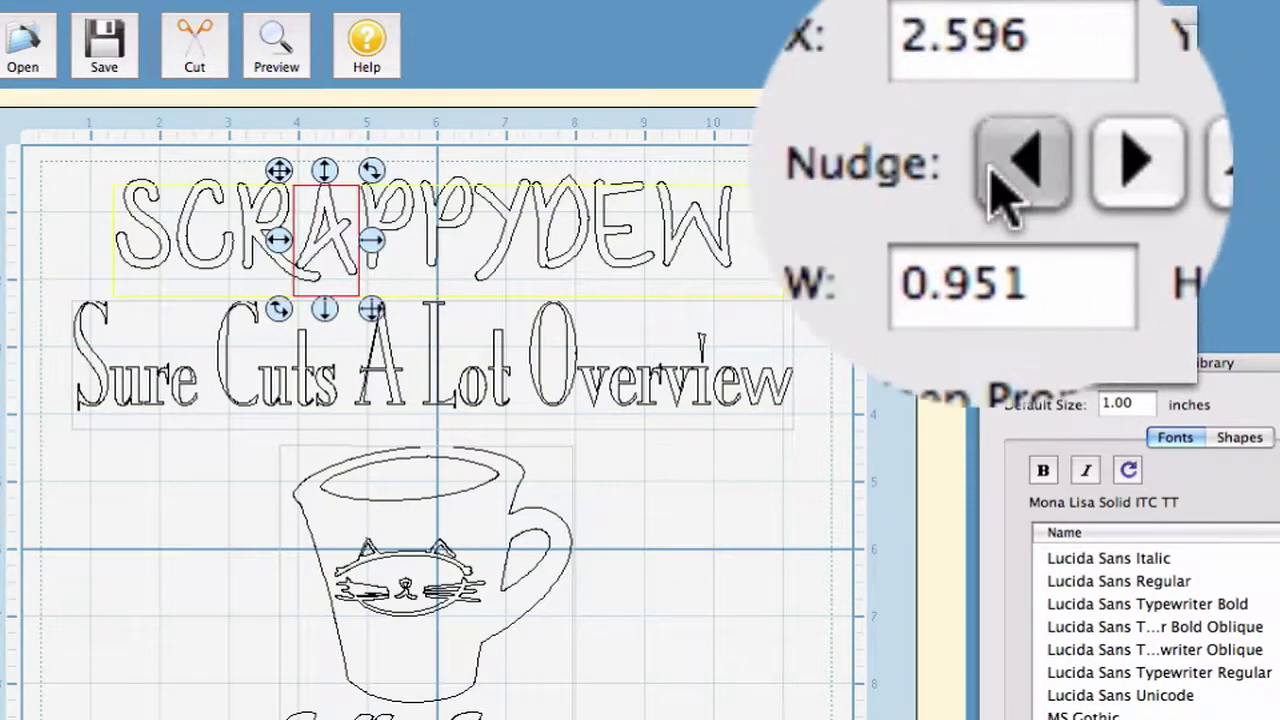
left_click(1000, 194)
left_click(1034, 145)
left_click(1034, 145)
left_click(1034, 145)
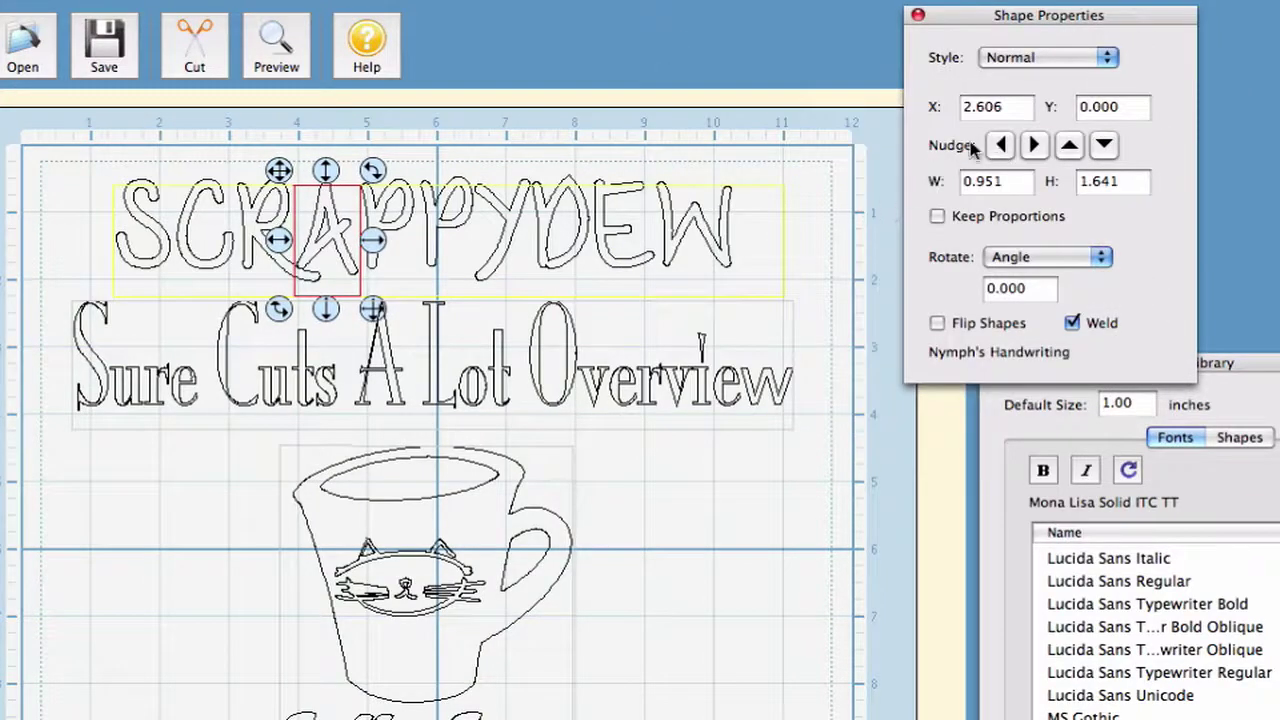
Nudge the CoffeeCat mug logo up three steps, from Y 4.482 to 4.422.
left_click(435, 567)
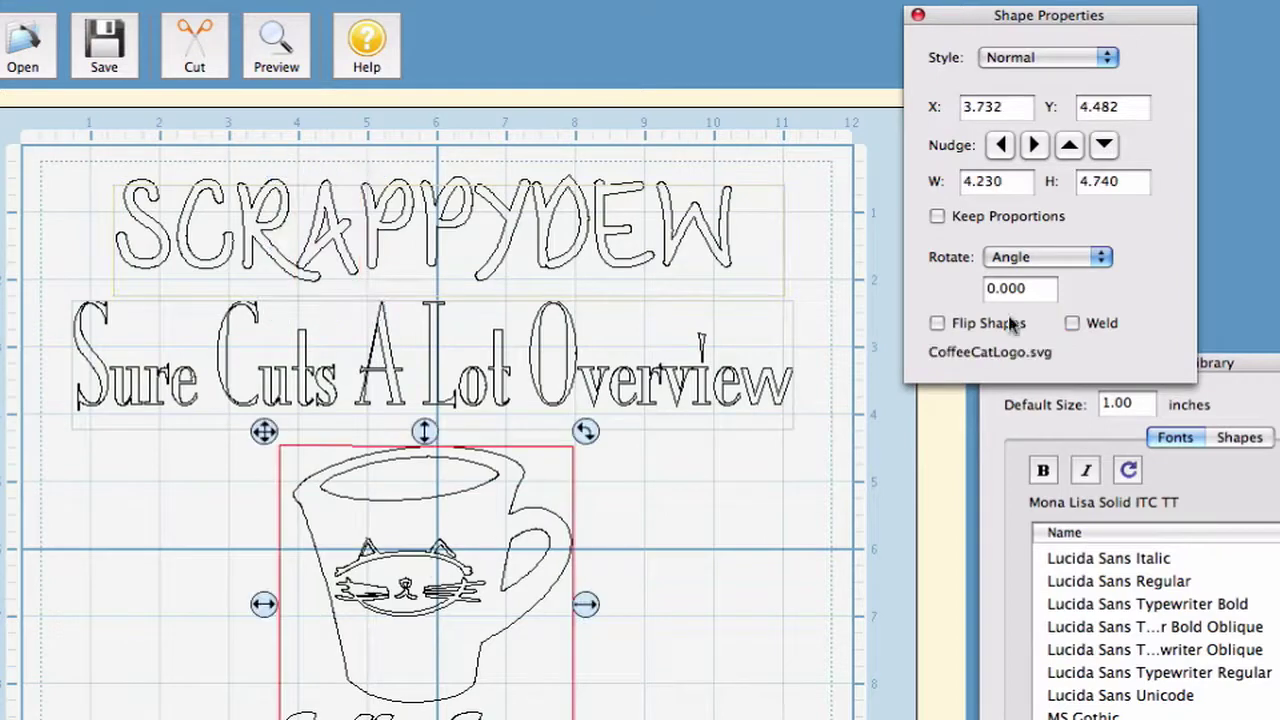
left_click(1069, 145)
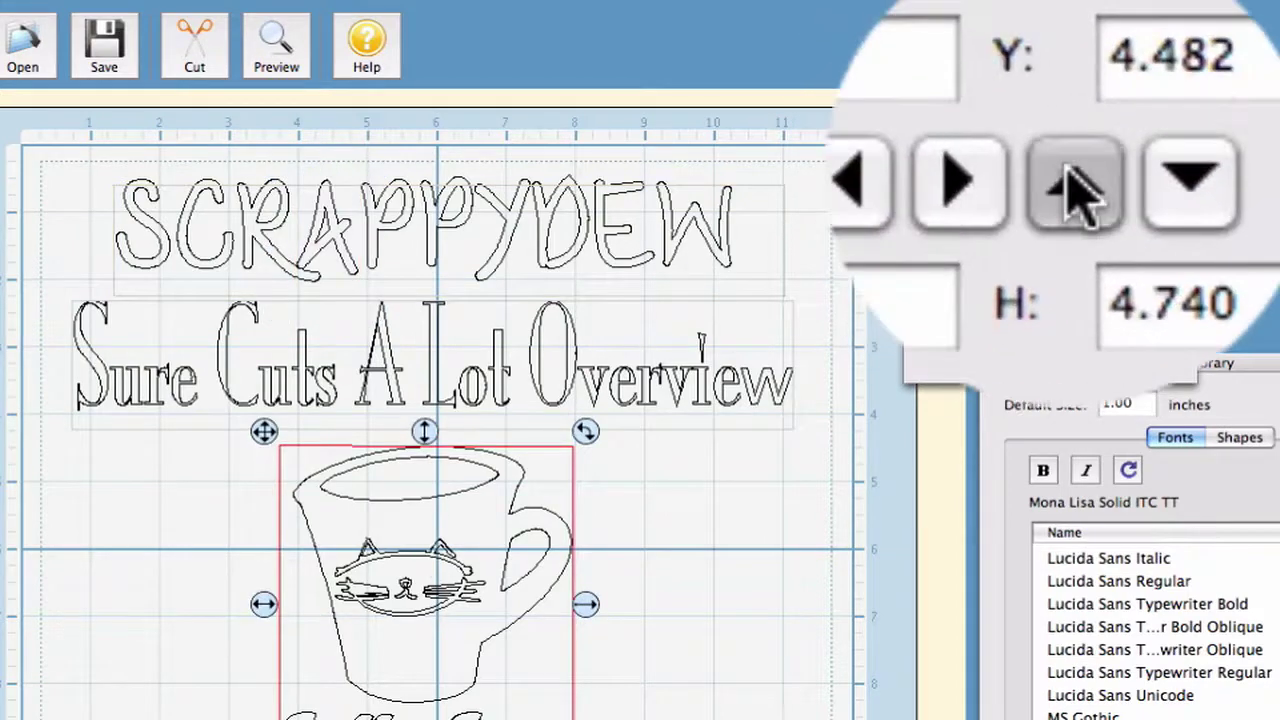
left_click(1069, 145)
left_click(1069, 145)
left_click(1069, 145)
left_click(1069, 145)
left_click(1069, 145)
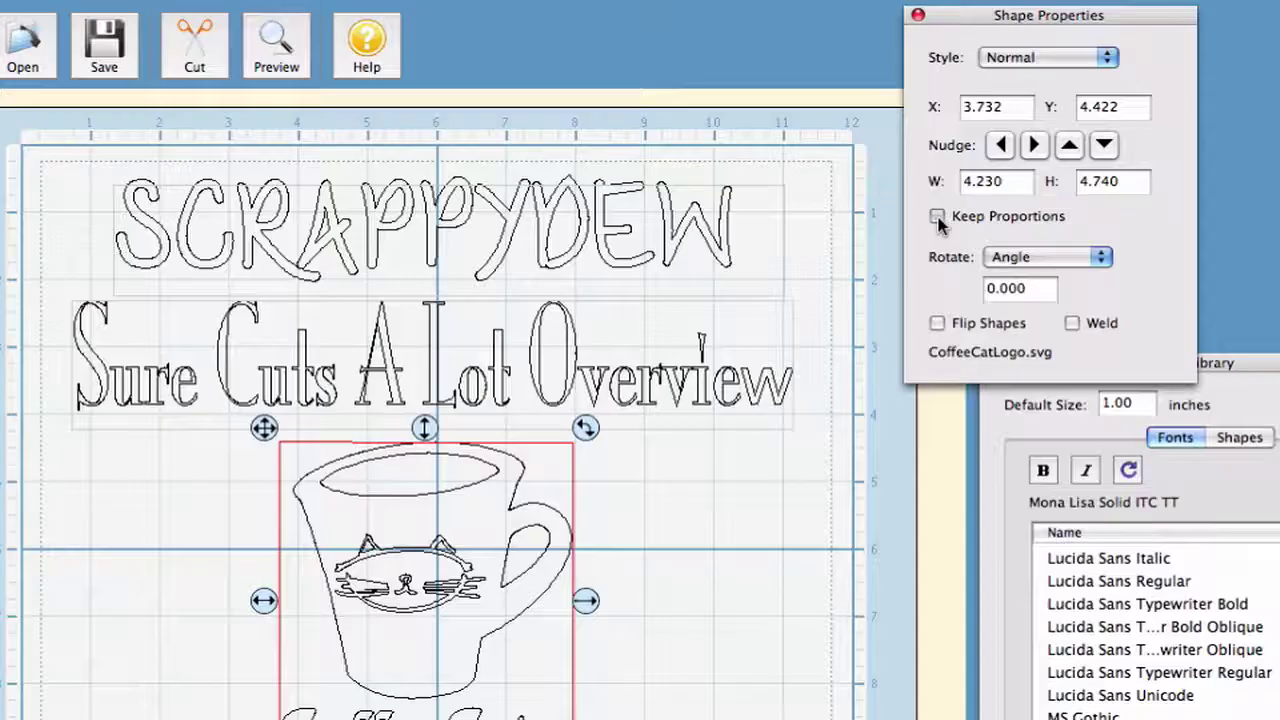
With Keep Proportions on, set the mug logo's width to 3 (3.000 × 3.362), then switch proportions off.
left_click(937, 217)
double_click(993, 188)
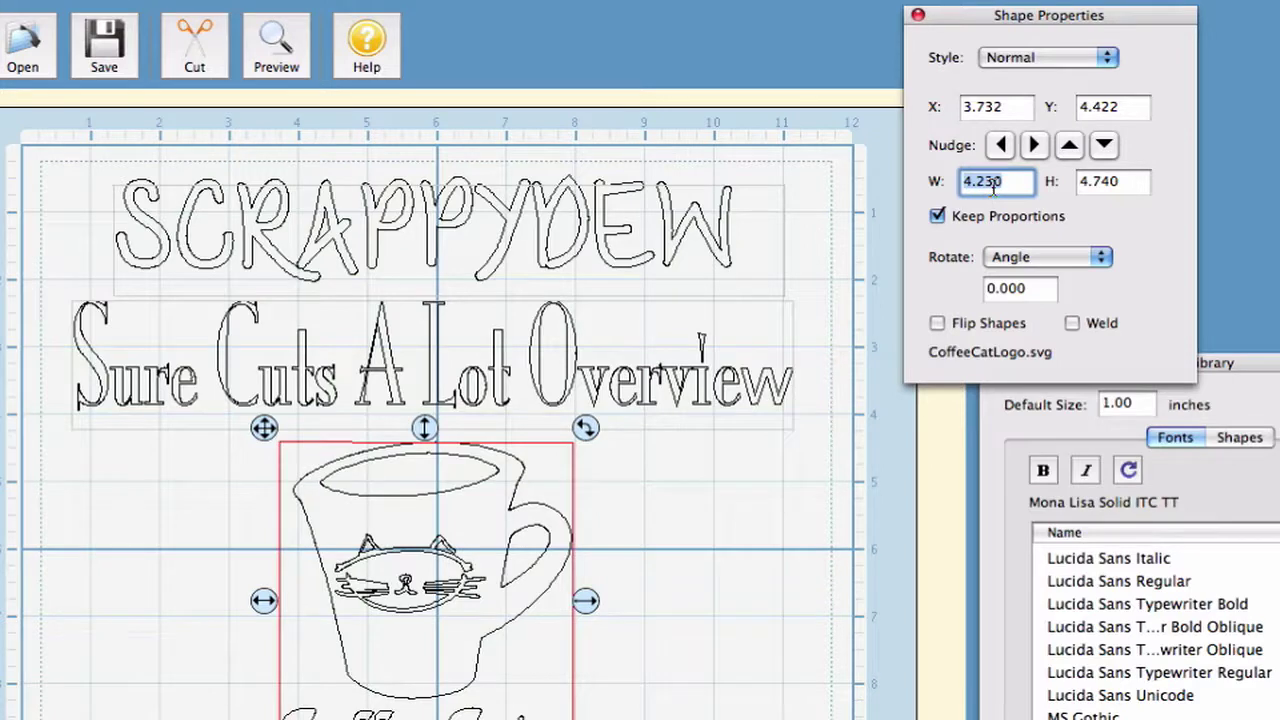
type("3")
key("Return")
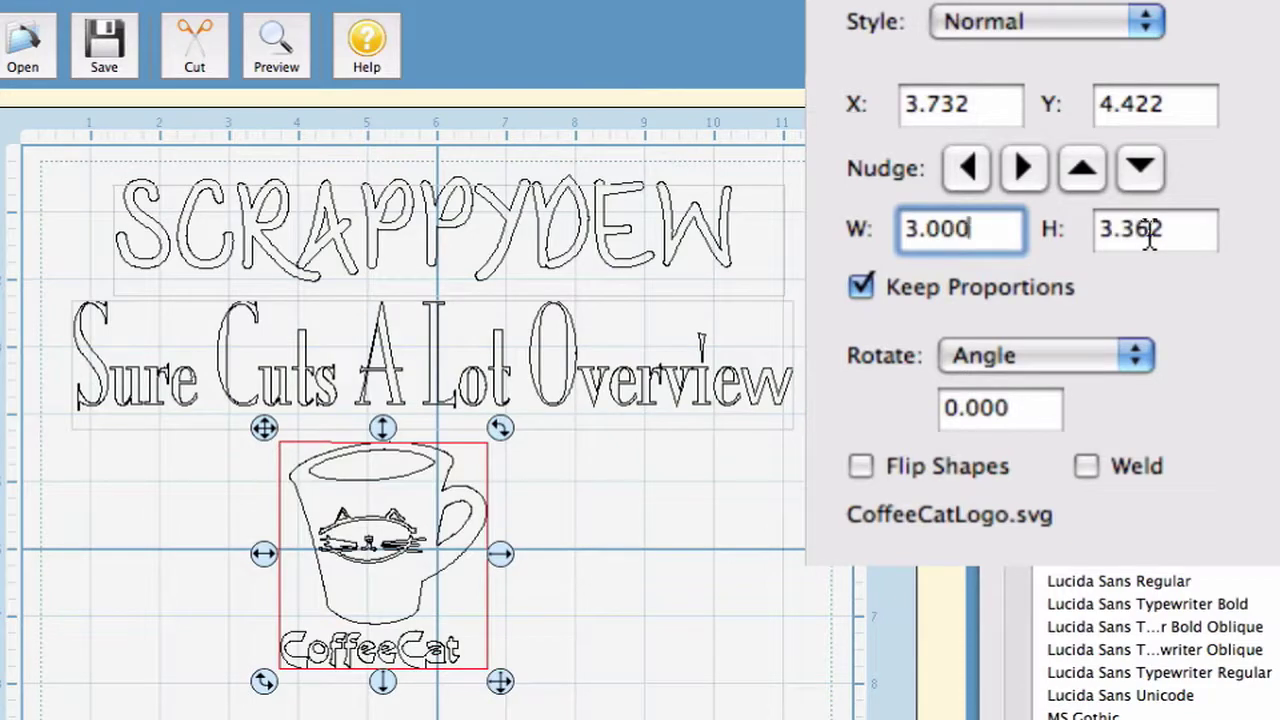
left_click(861, 287)
Set the mug logo's width to 4 inches, stretching it horizontally.
left_click_drag(1000, 229, 902, 230)
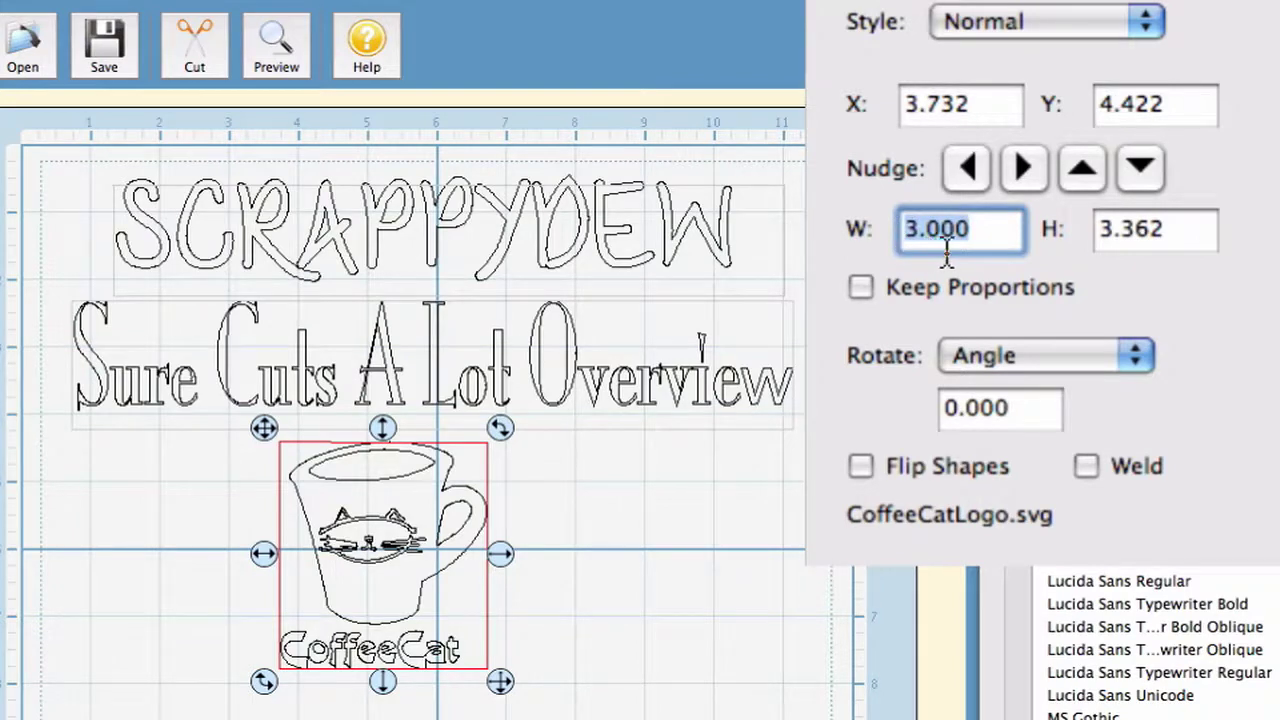
type("4")
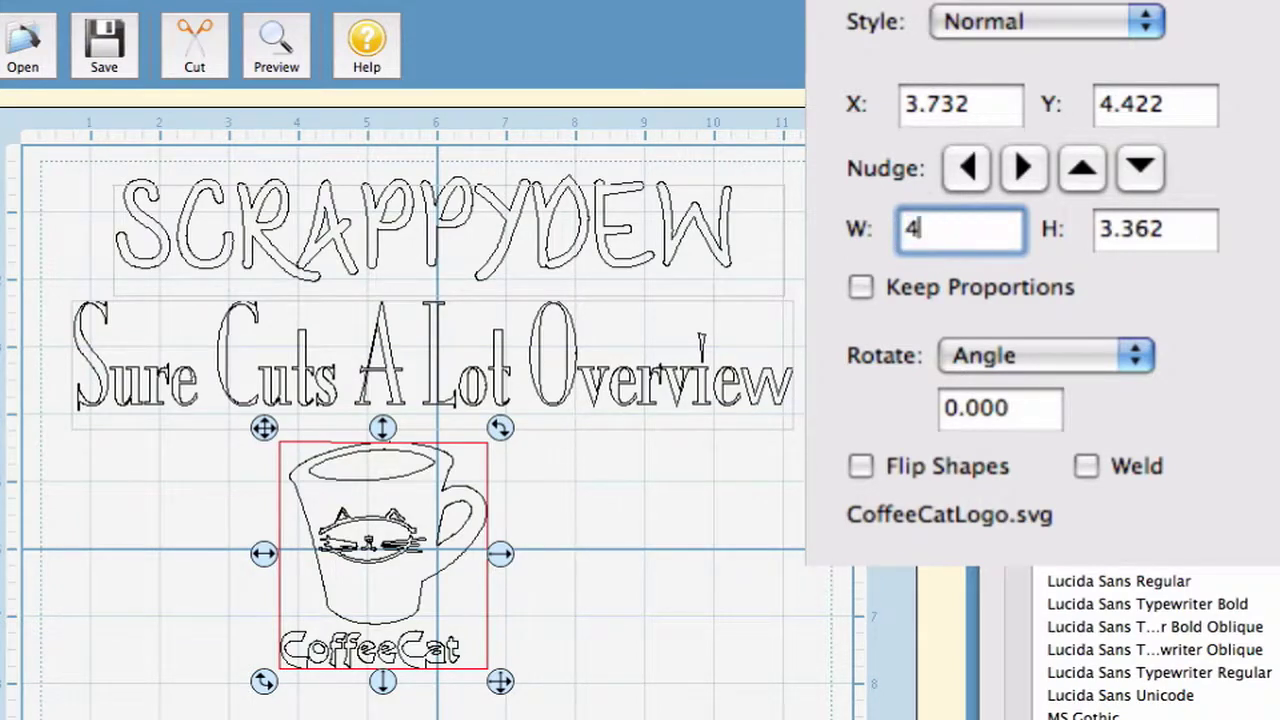
key("Return")
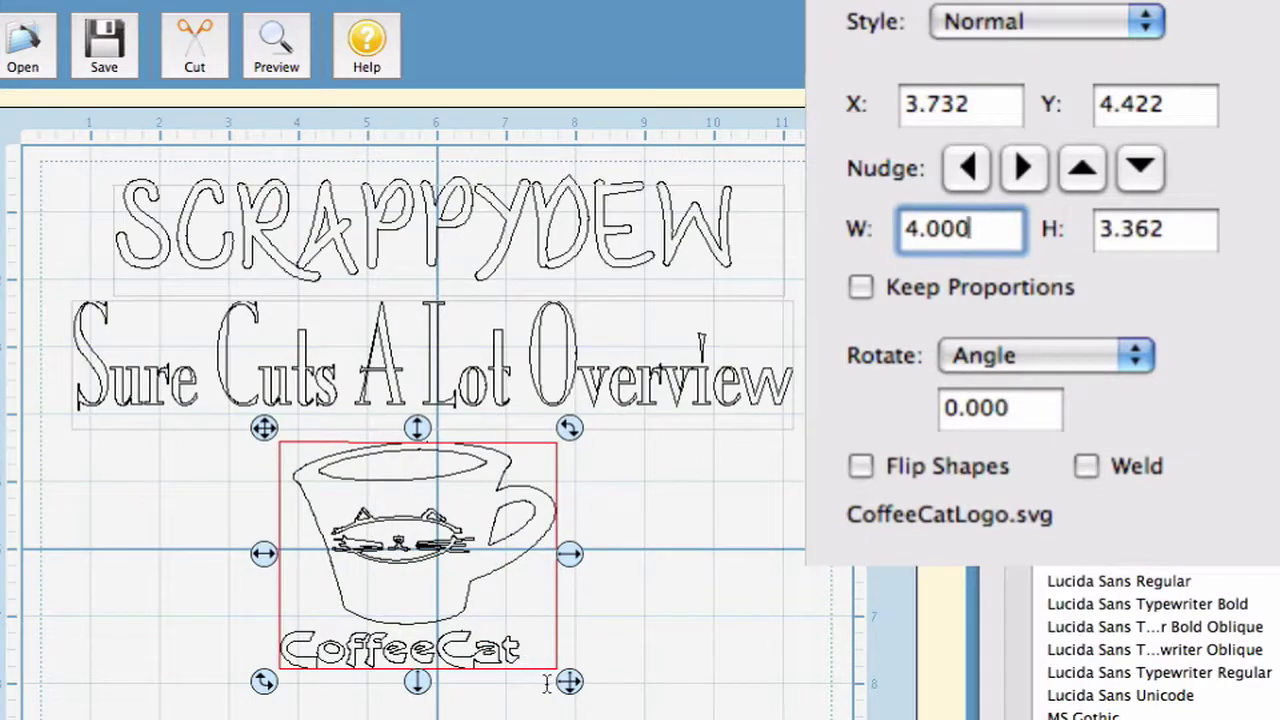
left_click(575, 557)
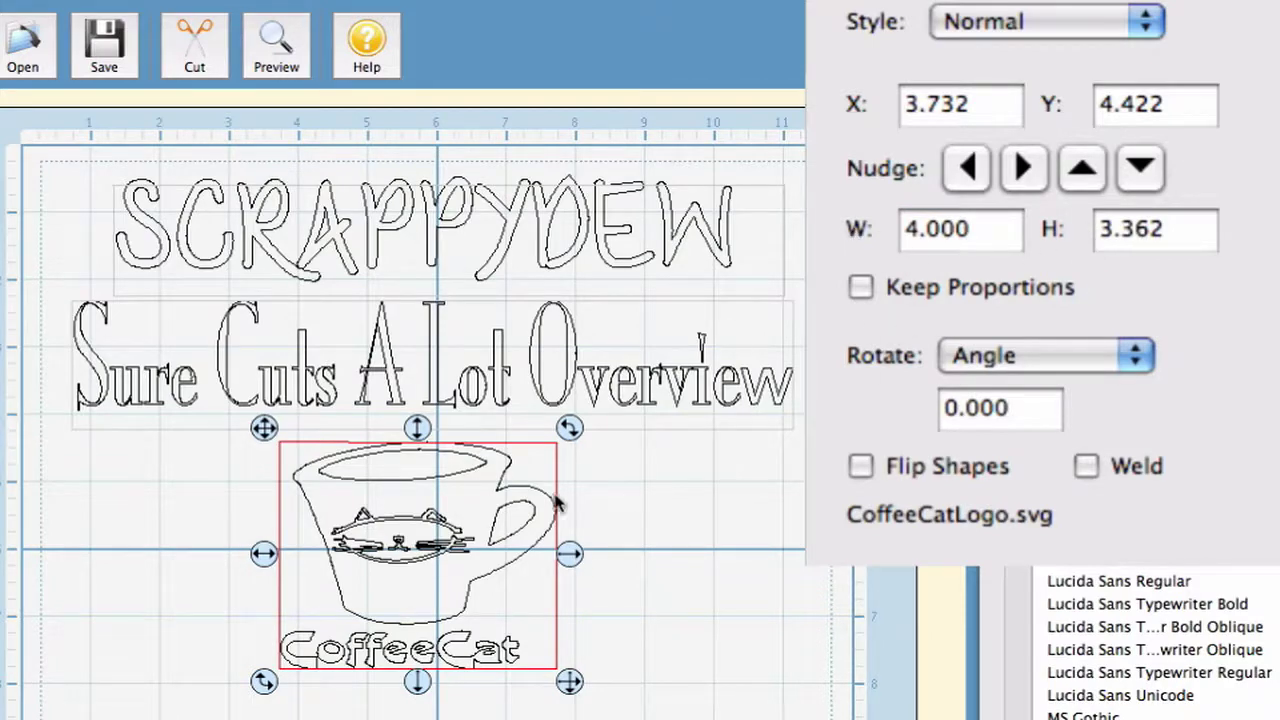
Drag the logo's right, bottom and corner handles until it measures 3.593 by 3.020.
mouse_move(569, 557)
left_mouse_down()
mouse_move(476, 558)
mouse_move(580, 562)
mouse_move(423, 557)
mouse_move(581, 566)
mouse_move(544, 562)
left_mouse_up()
left_click_drag(407, 685, 405, 719)
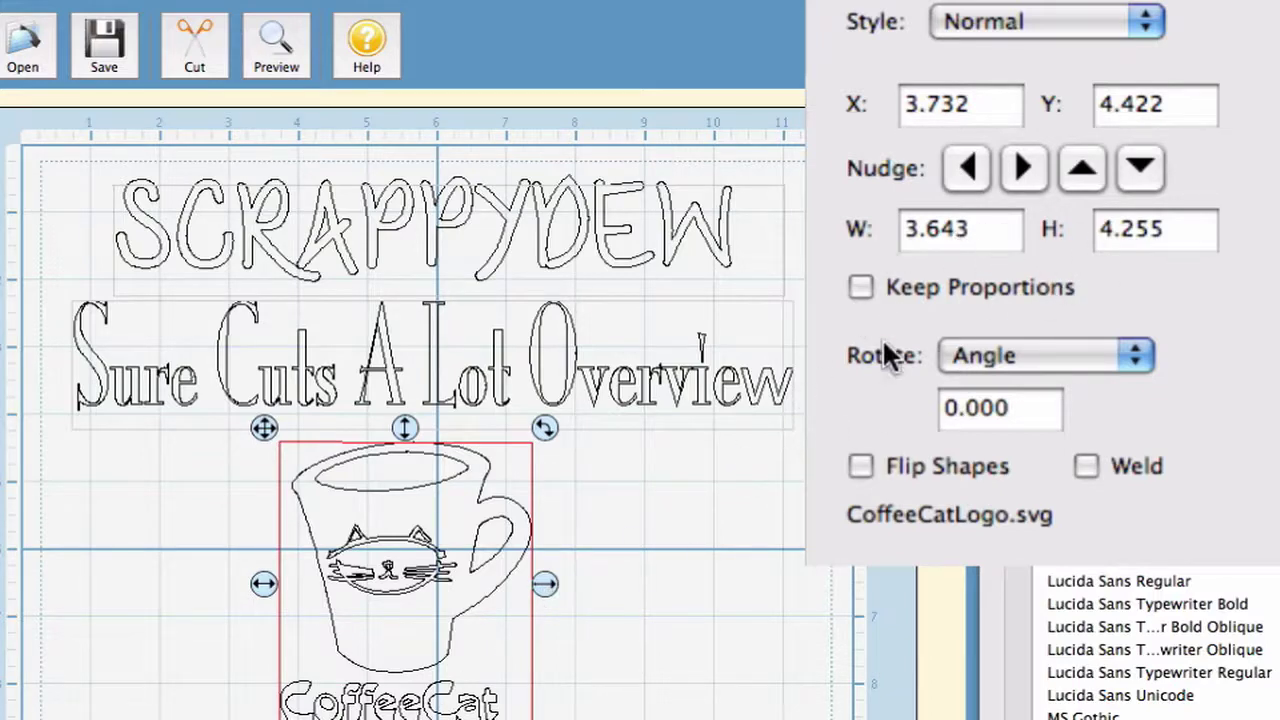
left_click(856, 282)
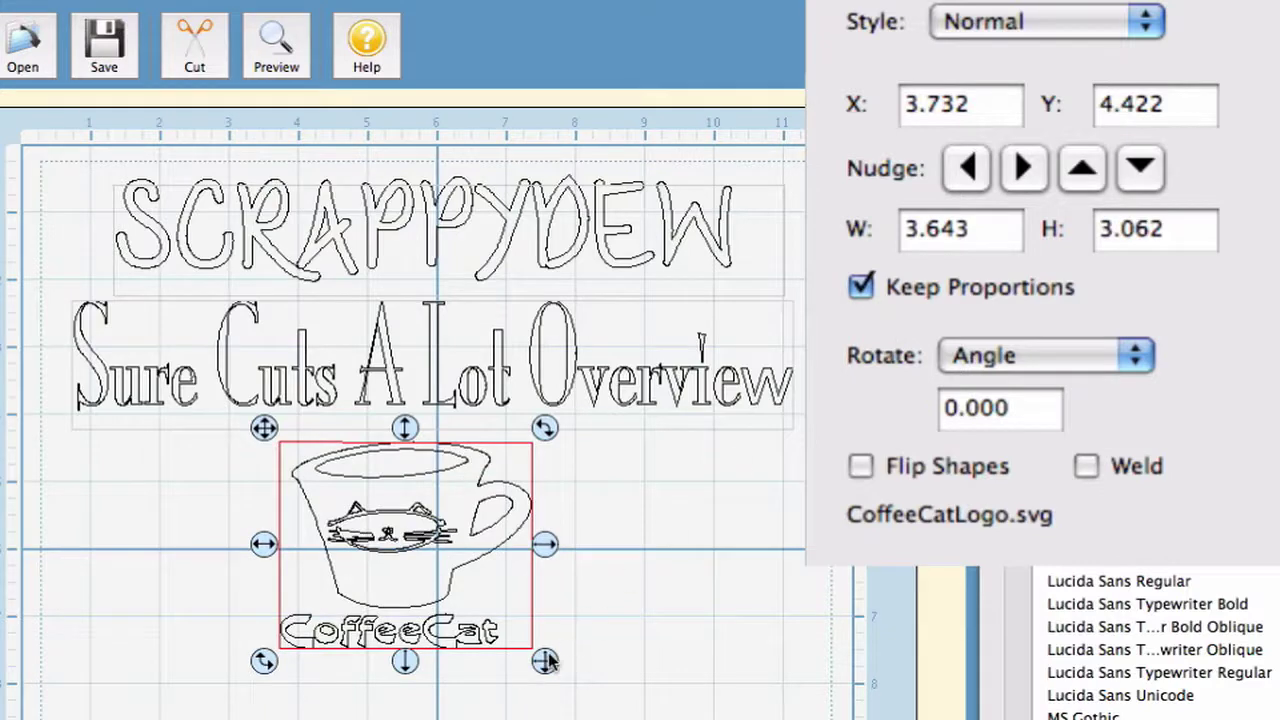
mouse_move(547, 667)
left_mouse_down()
mouse_move(585, 702)
mouse_move(554, 676)
mouse_move(669, 719)
mouse_move(541, 658)
left_mouse_up()
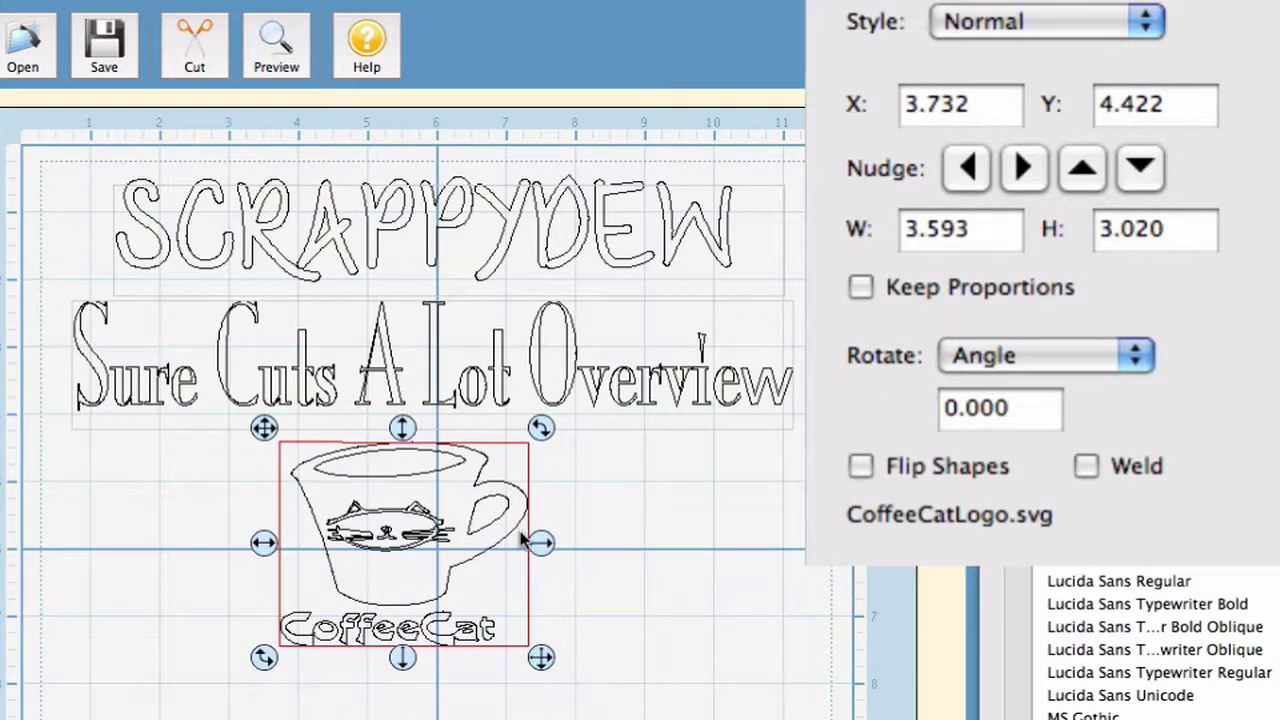
Move the mug logo slightly down and left, keeping Angle as the rotate mode.
left_click_drag(263, 442, 251, 469)
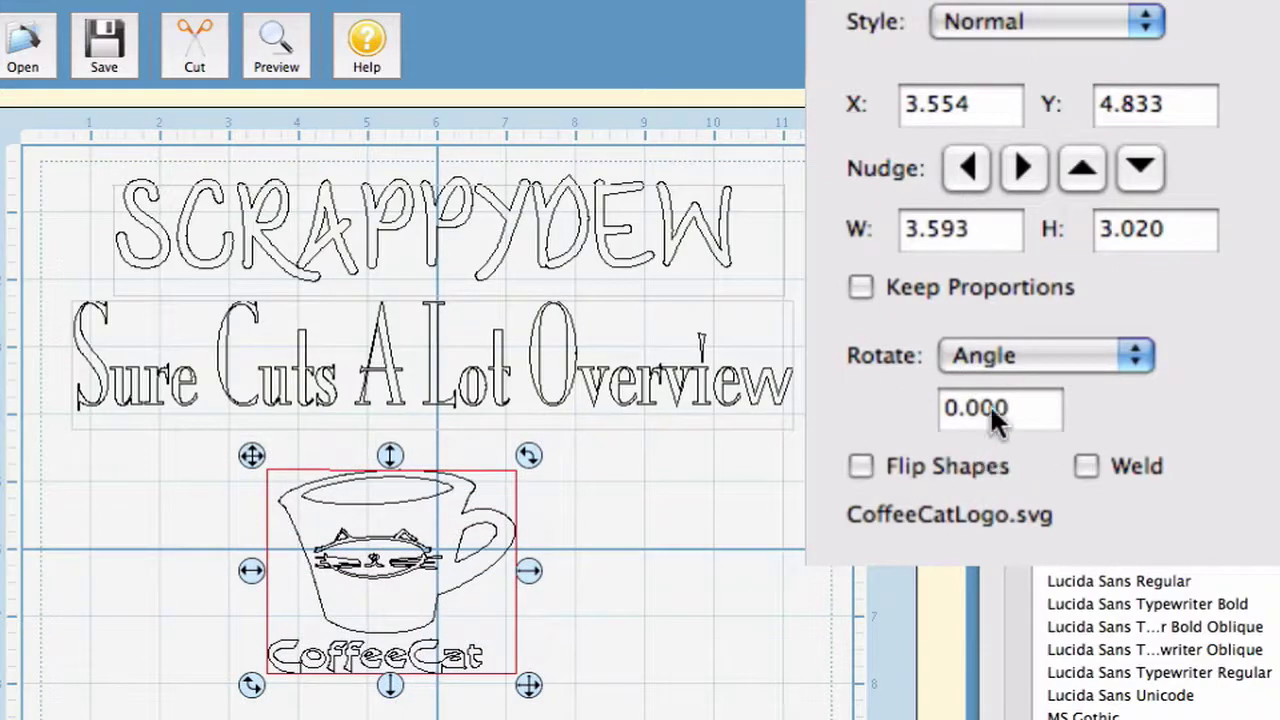
left_click(998, 248)
left_click(1000, 243)
left_click(1000, 243)
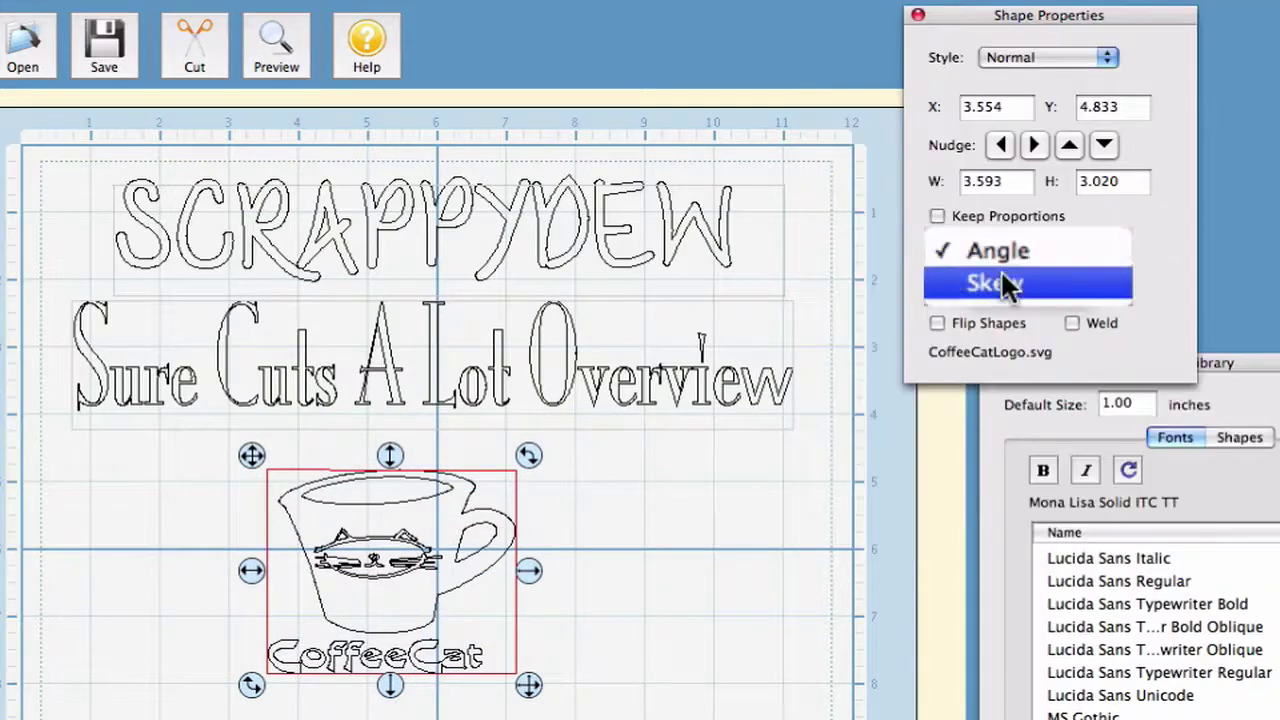
left_click(1002, 245)
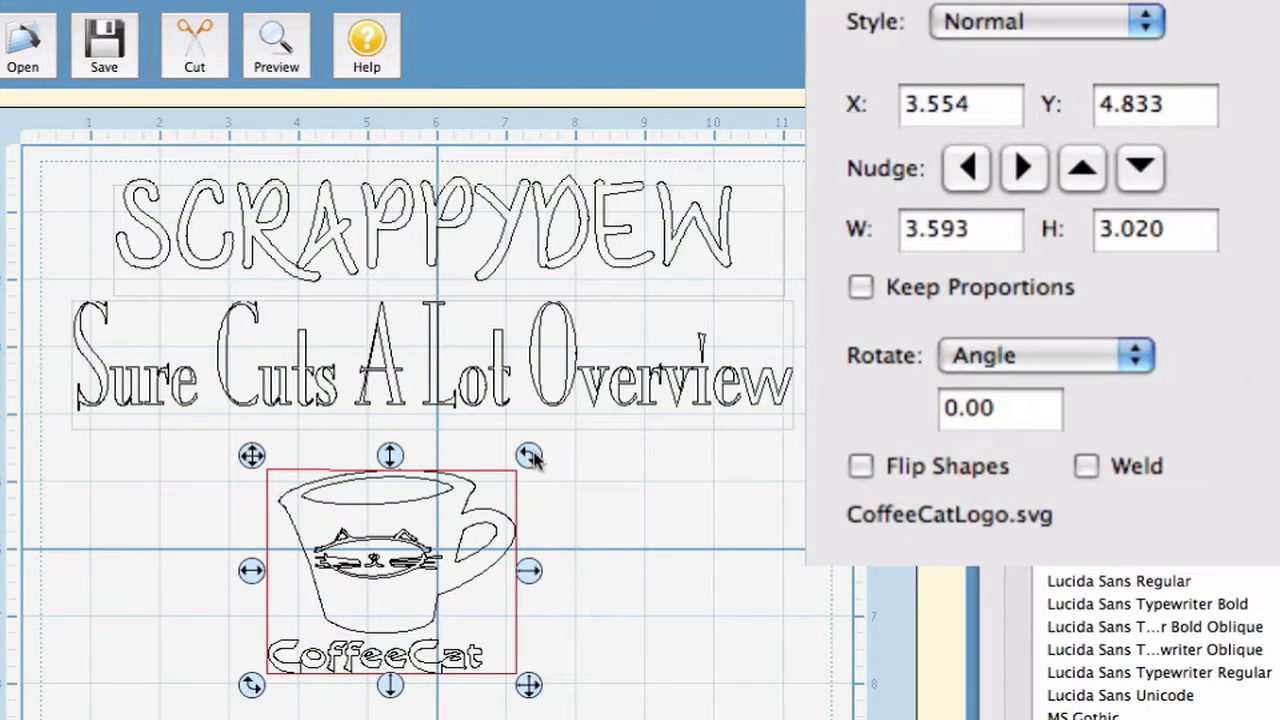
Rotate the logo around its centre, then turn it back to nearly level.
left_click_drag(533, 458, 562, 511)
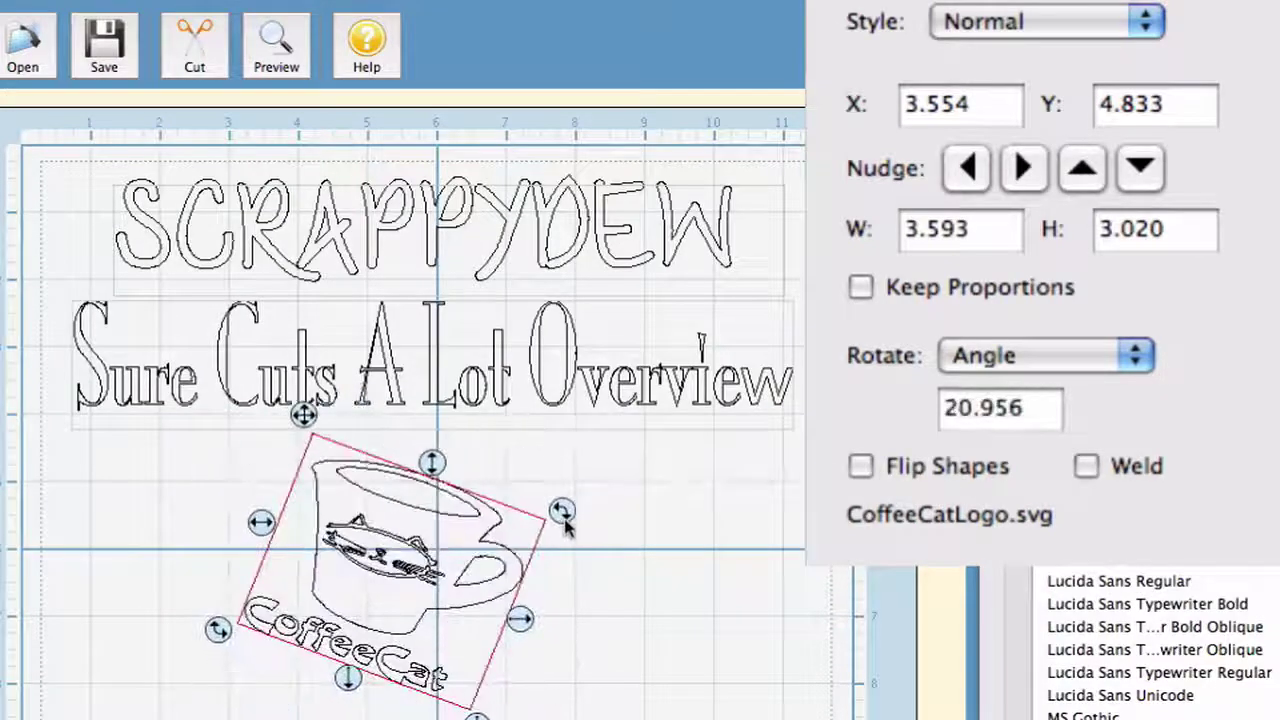
double_click(1000, 405)
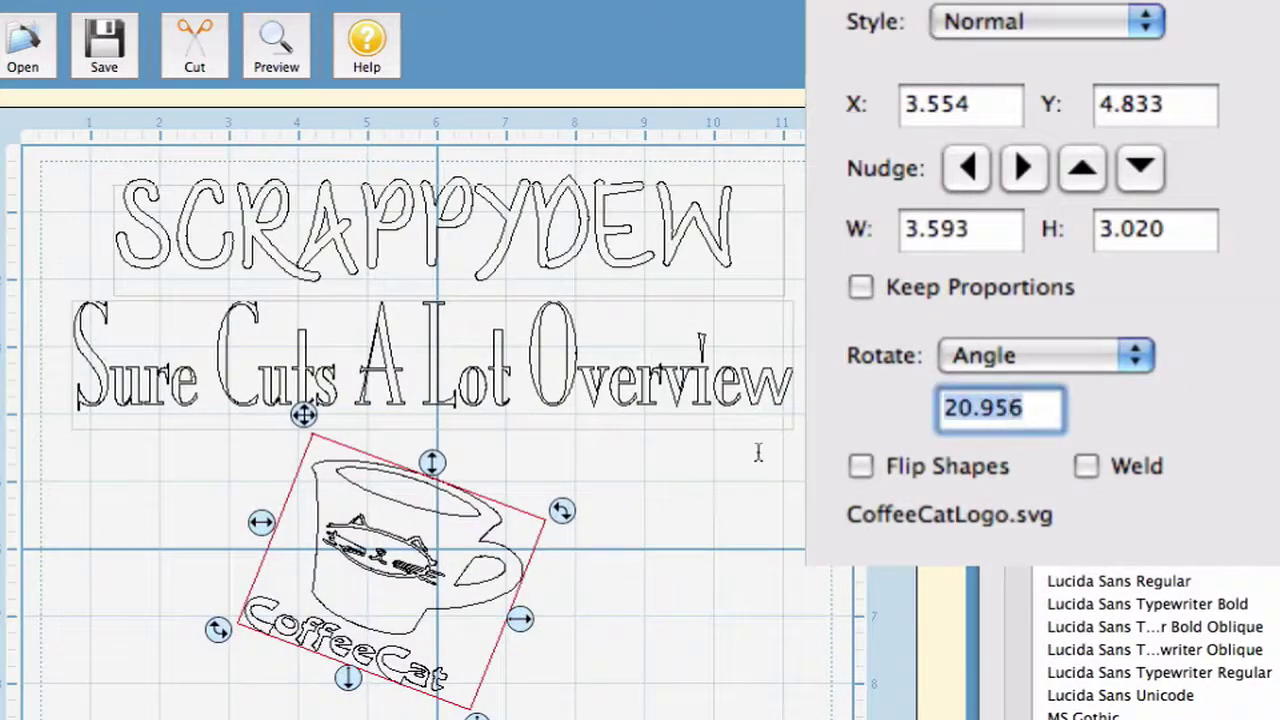
left_click_drag(562, 511, 530, 474)
Switch Rotate to Skew, slant the logo's right edge, then return to Angle mode.
left_click(1142, 355)
left_click(1181, 424)
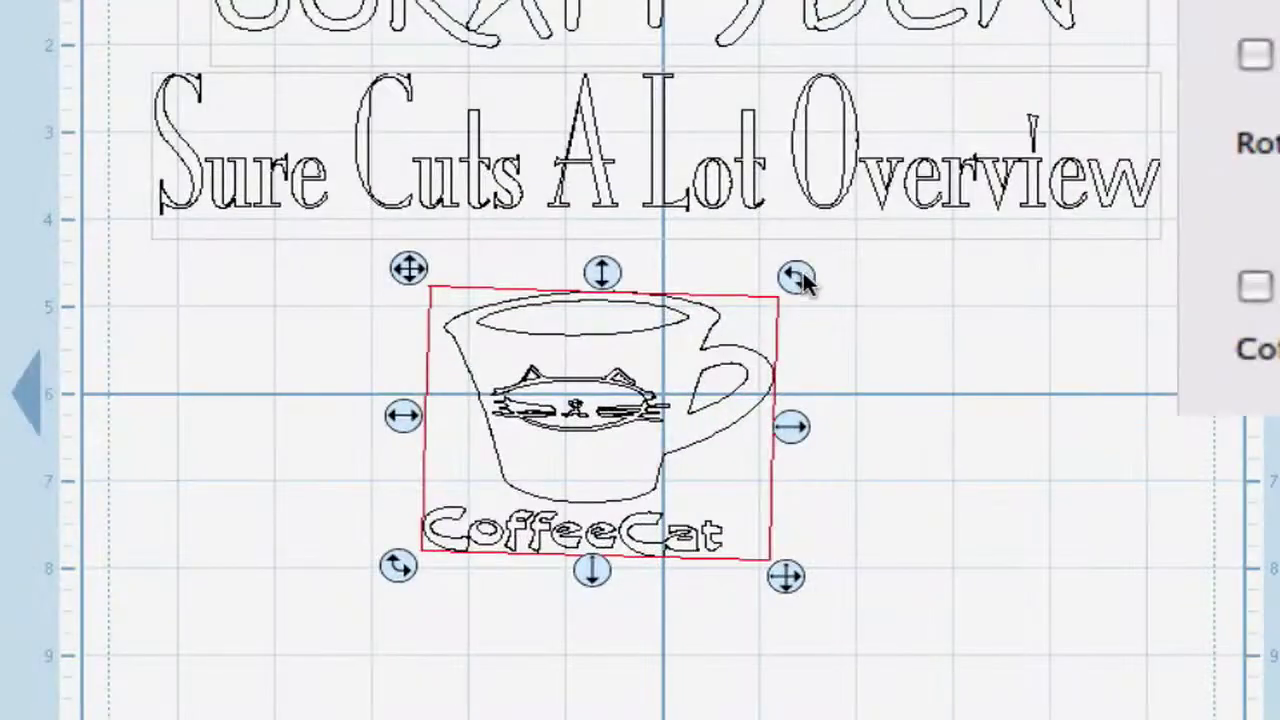
left_click_drag(800, 280, 770, 283)
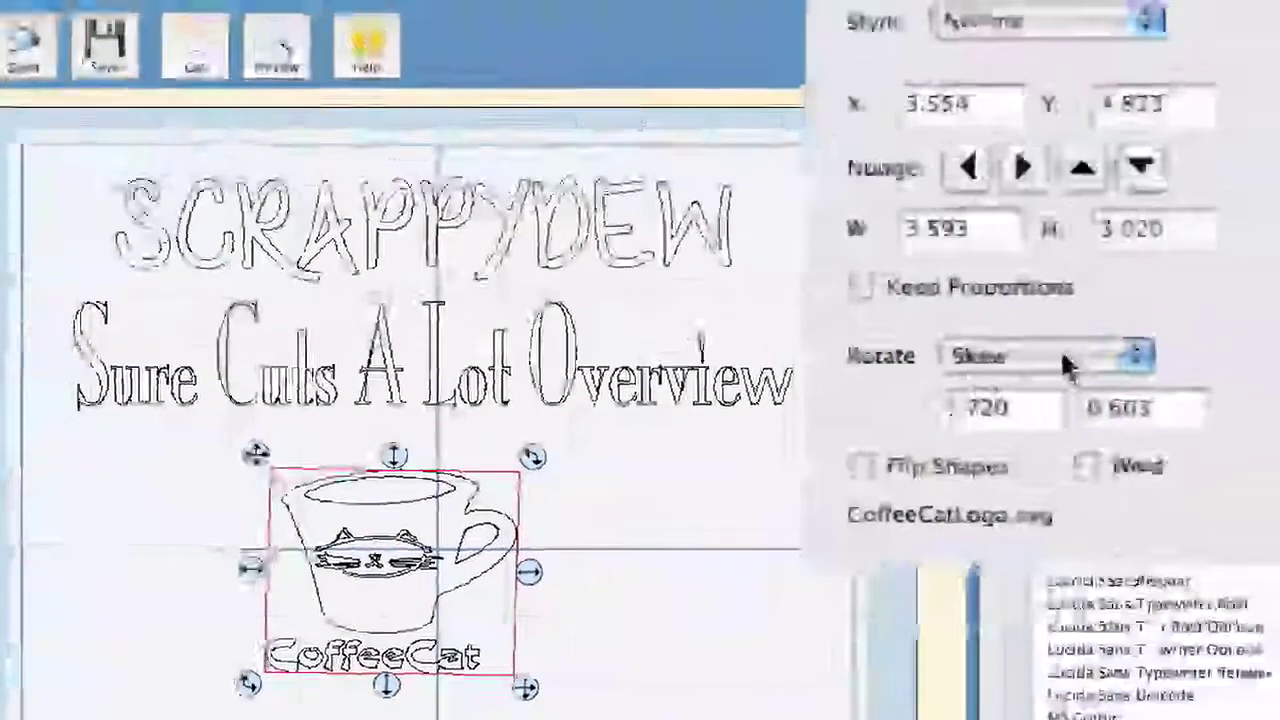
left_click(1063, 357)
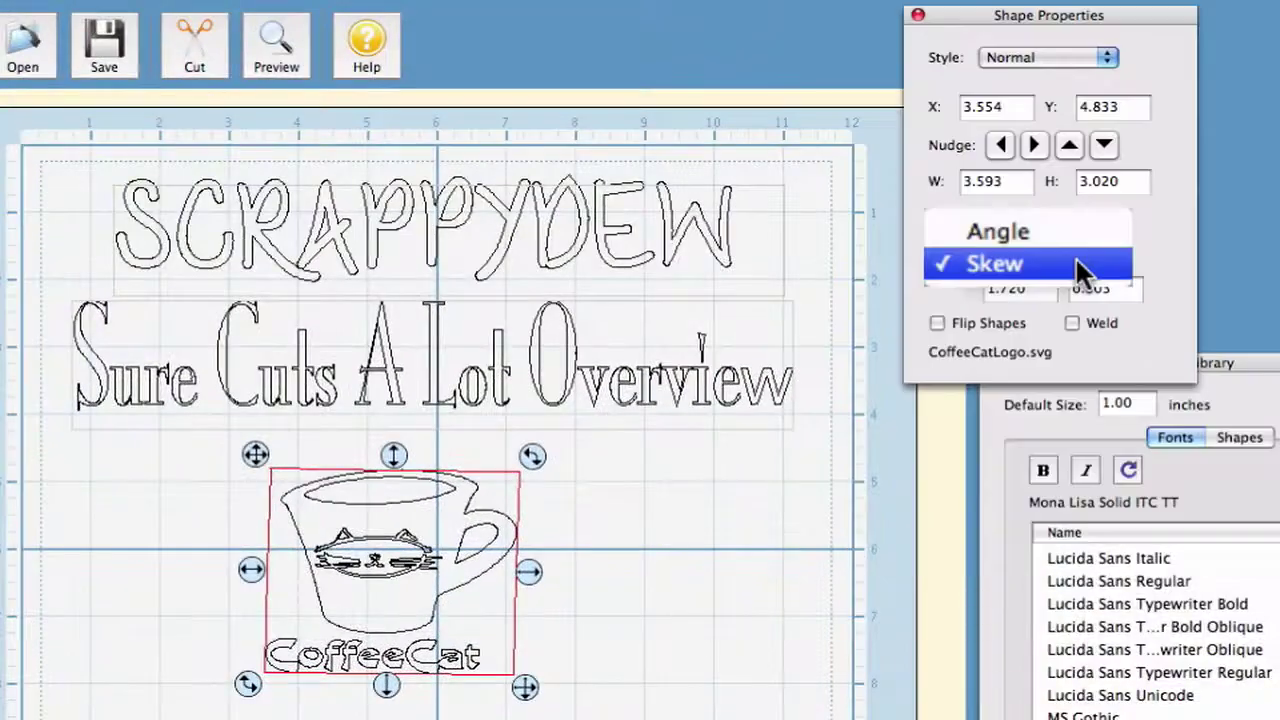
left_click(1080, 240)
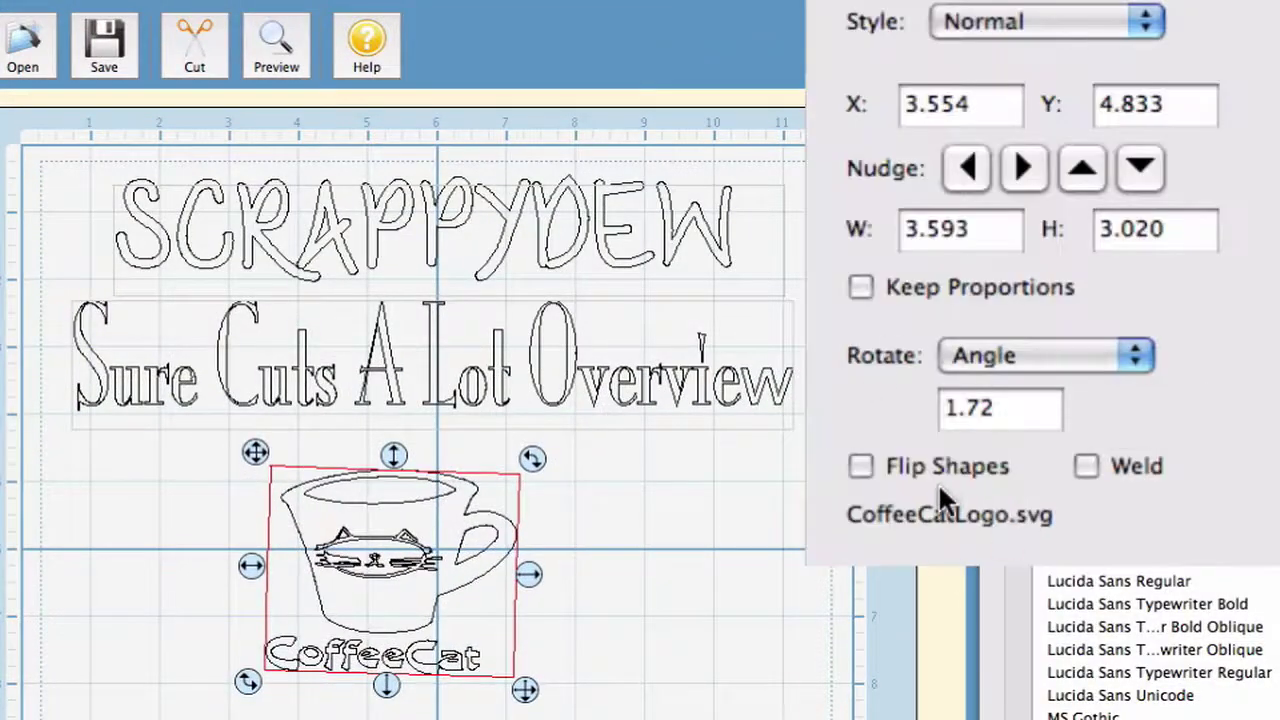
left_click(648, 240)
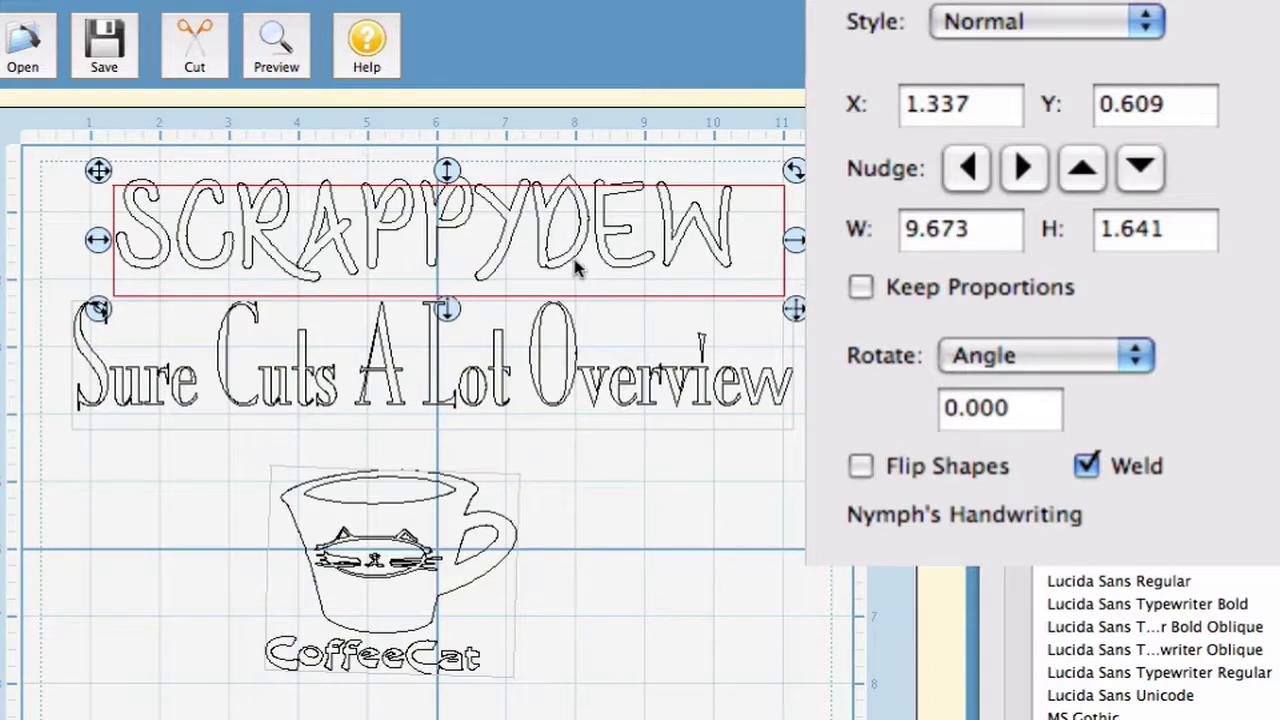
left_click(860, 467)
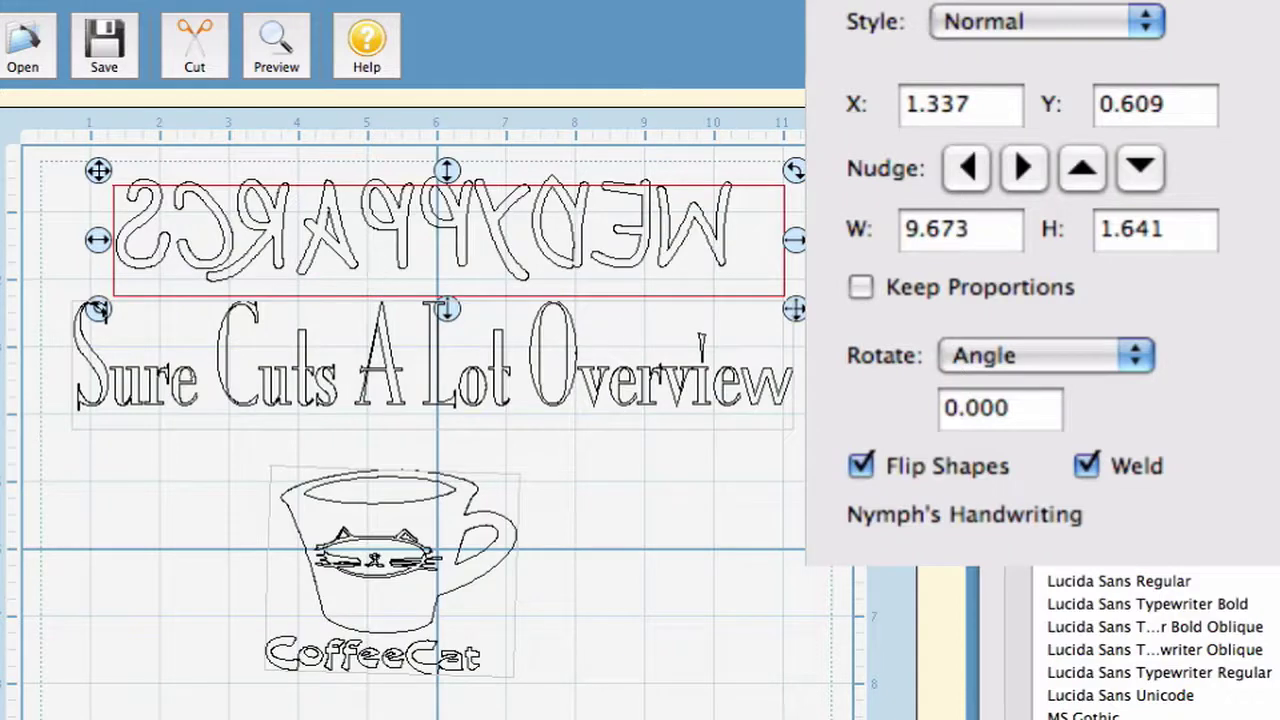
left_click(863, 466)
left_click(370, 592)
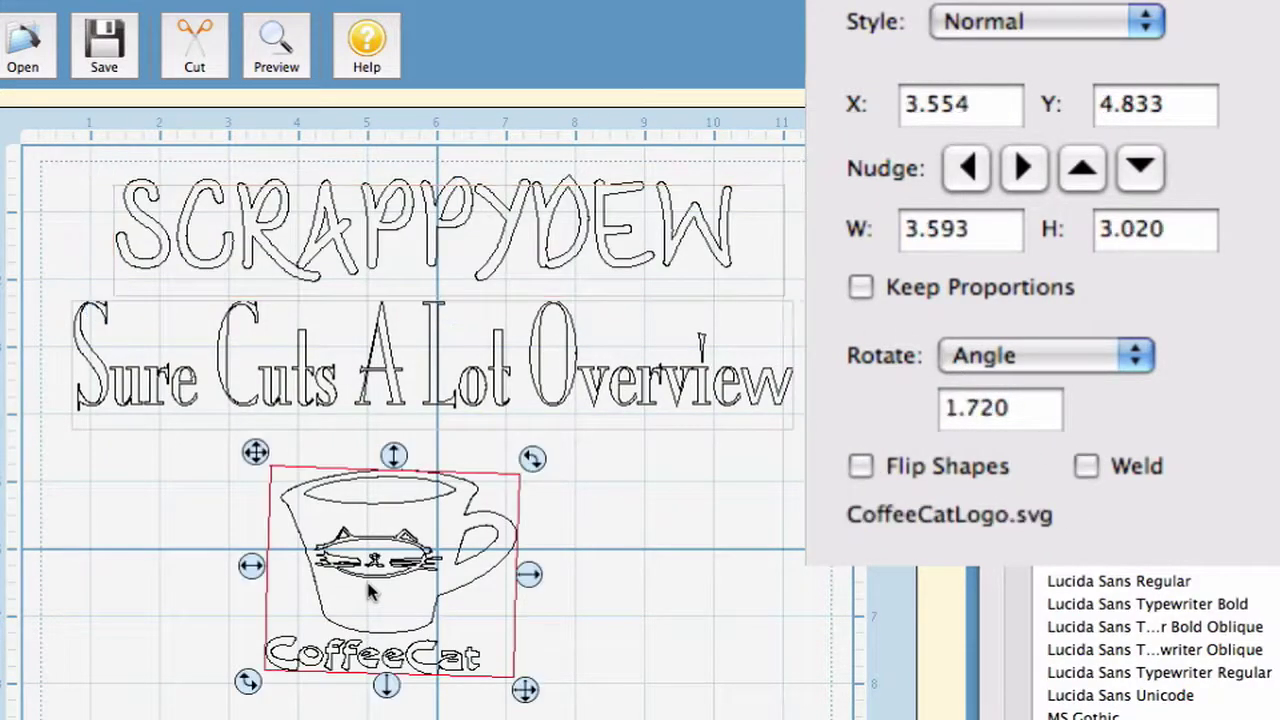
left_click(857, 466)
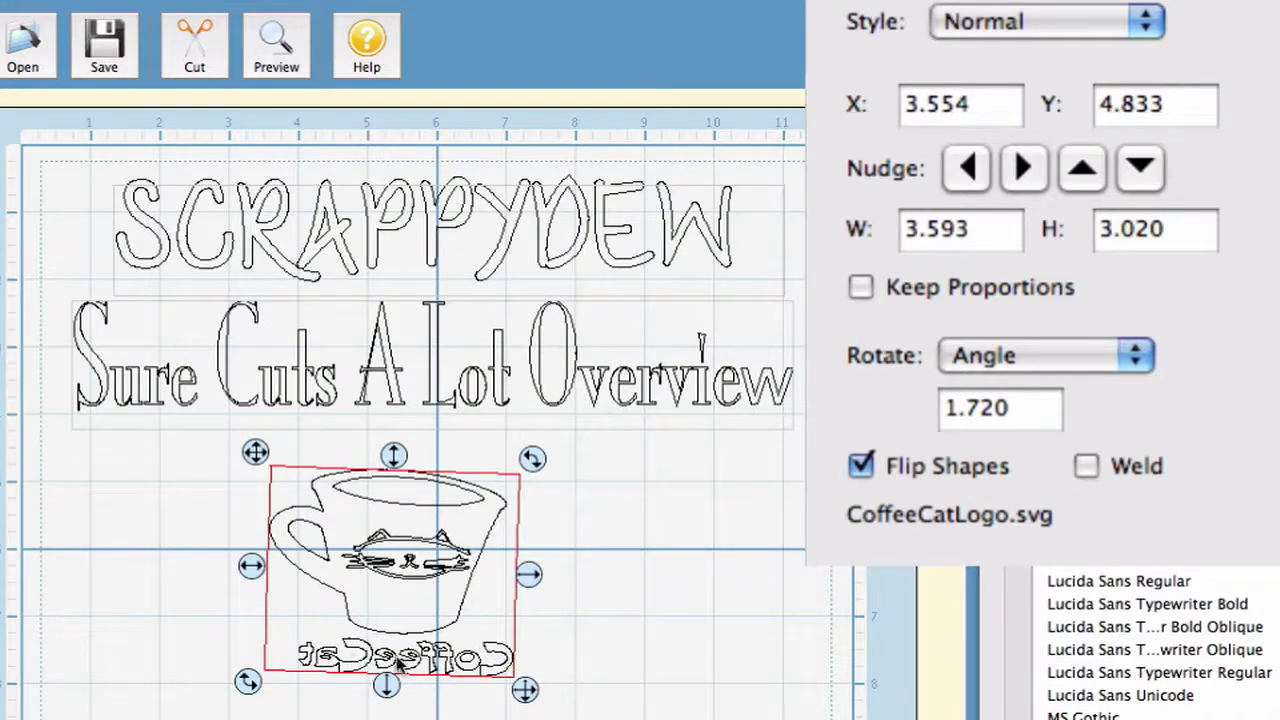
left_click(860, 465)
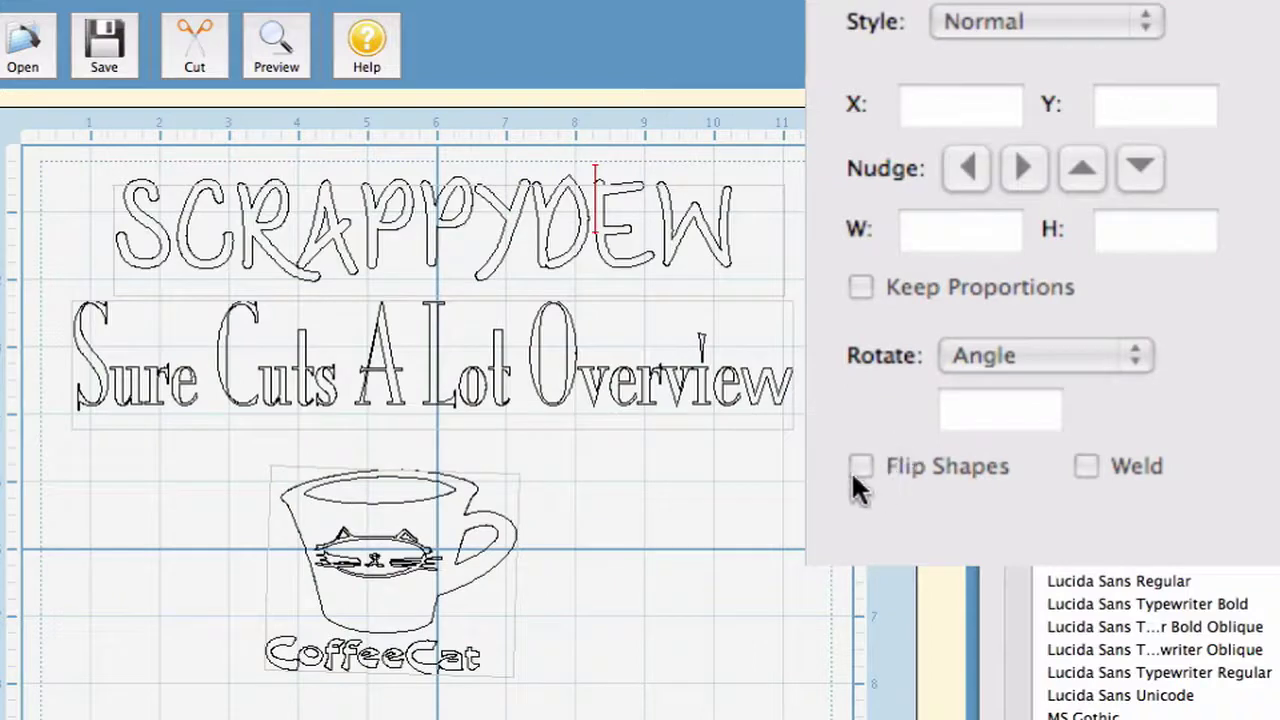
Select just the C of SCRAPPYDEW and nudge it slightly left.
left_click(505, 242)
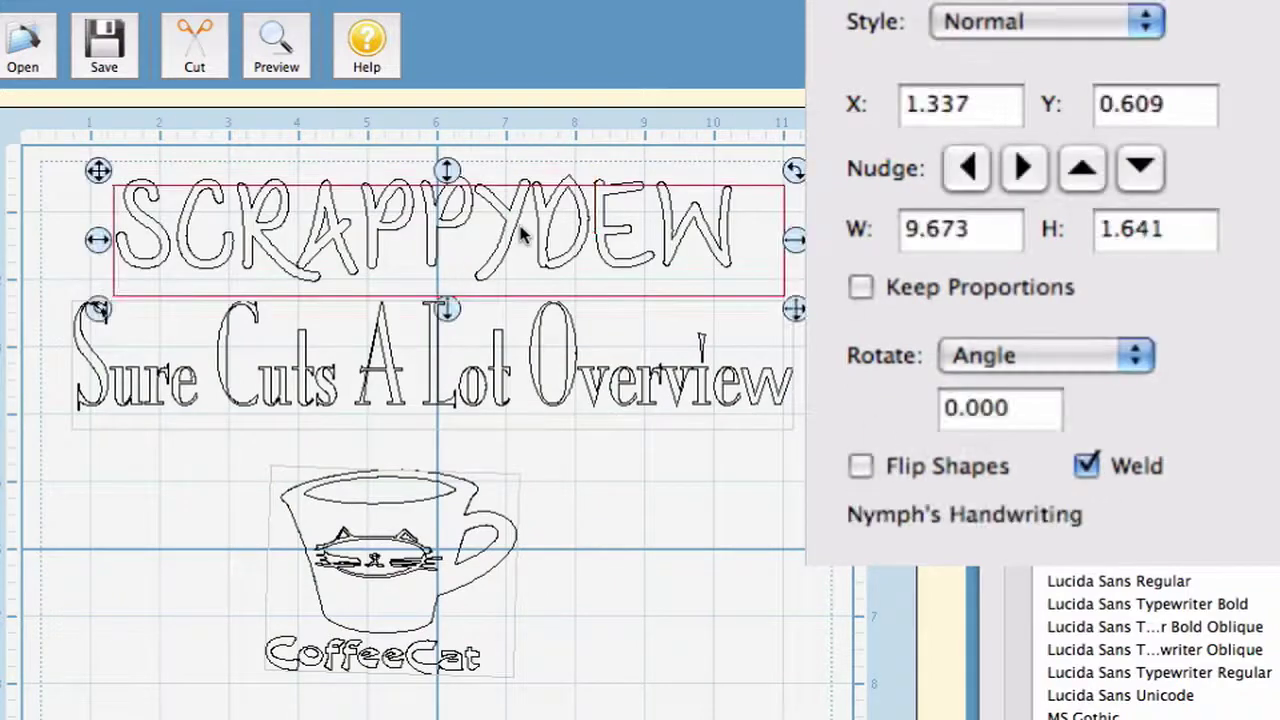
left_click(192, 258)
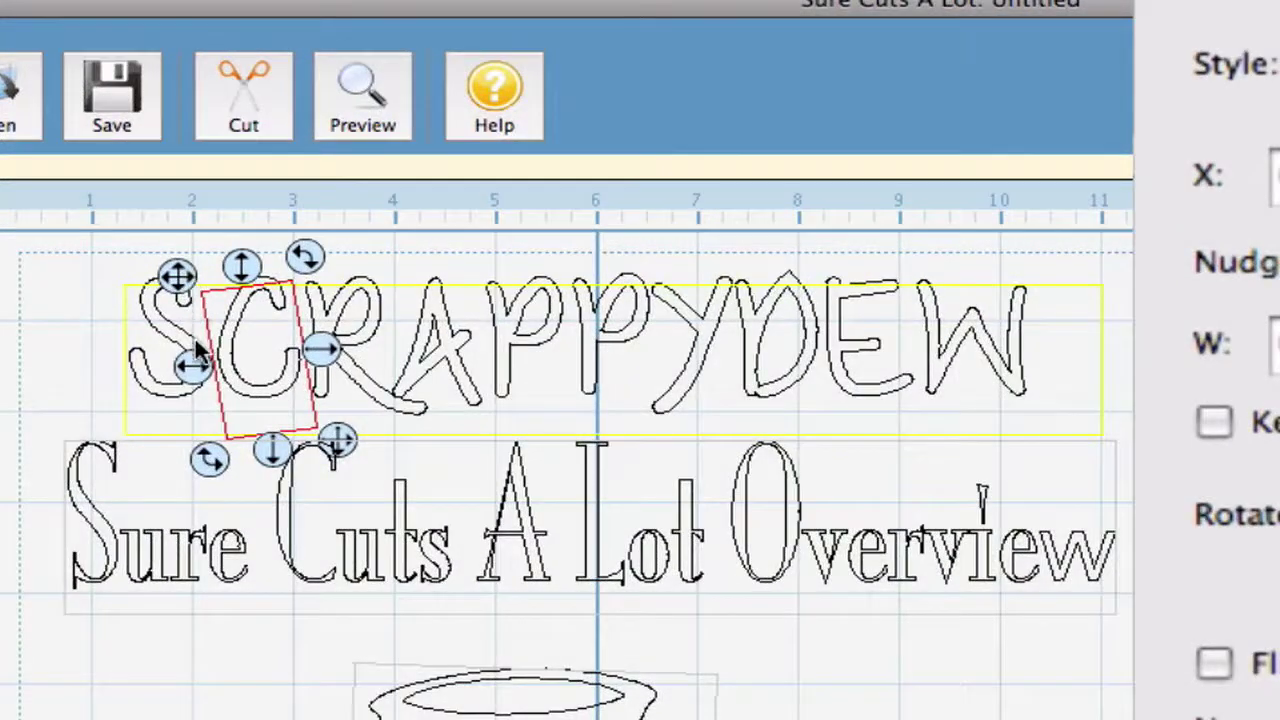
left_click_drag(176, 274, 150, 281)
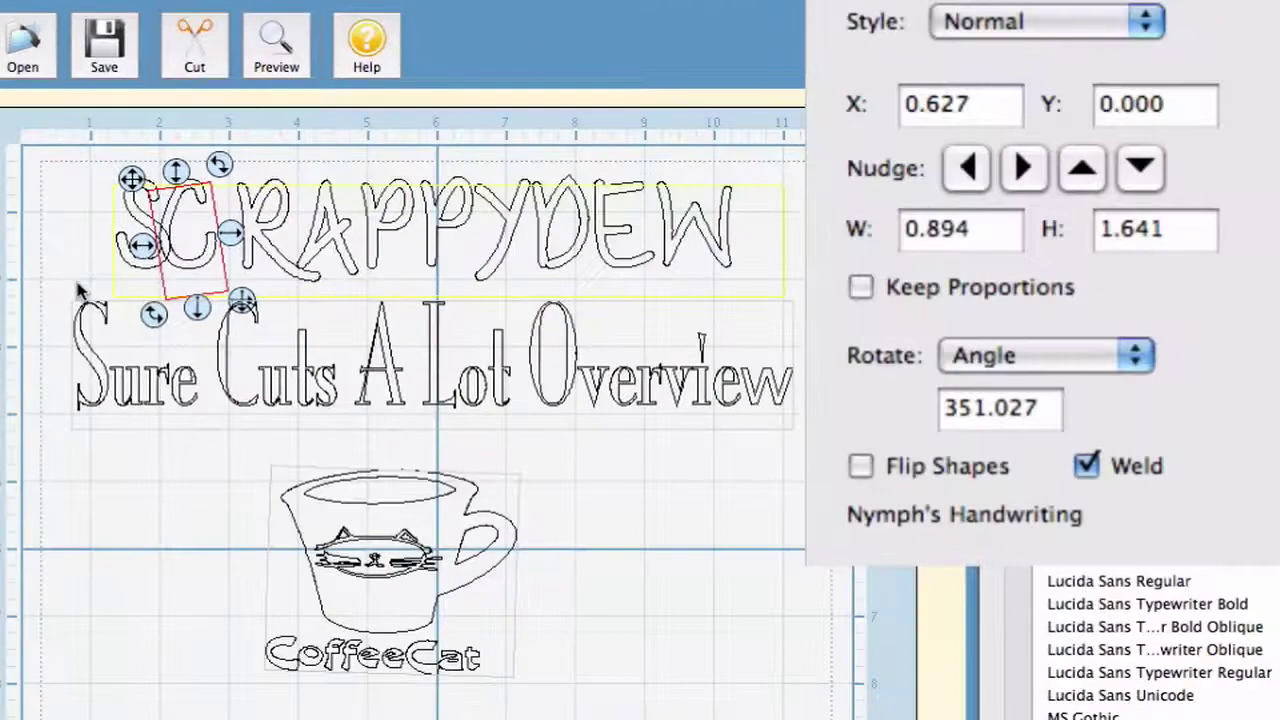
Reselect the whole SCRAPPYDEW text and preview its cut outlines.
left_click(76, 430)
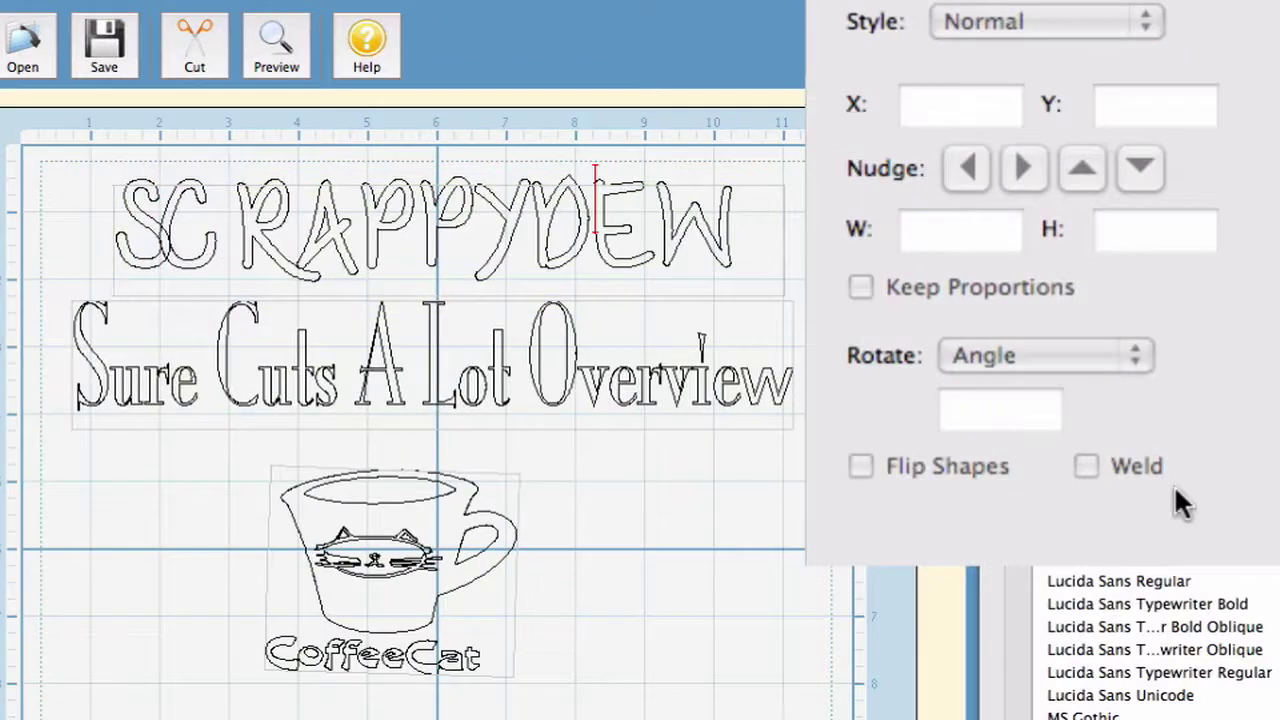
left_click(665, 287)
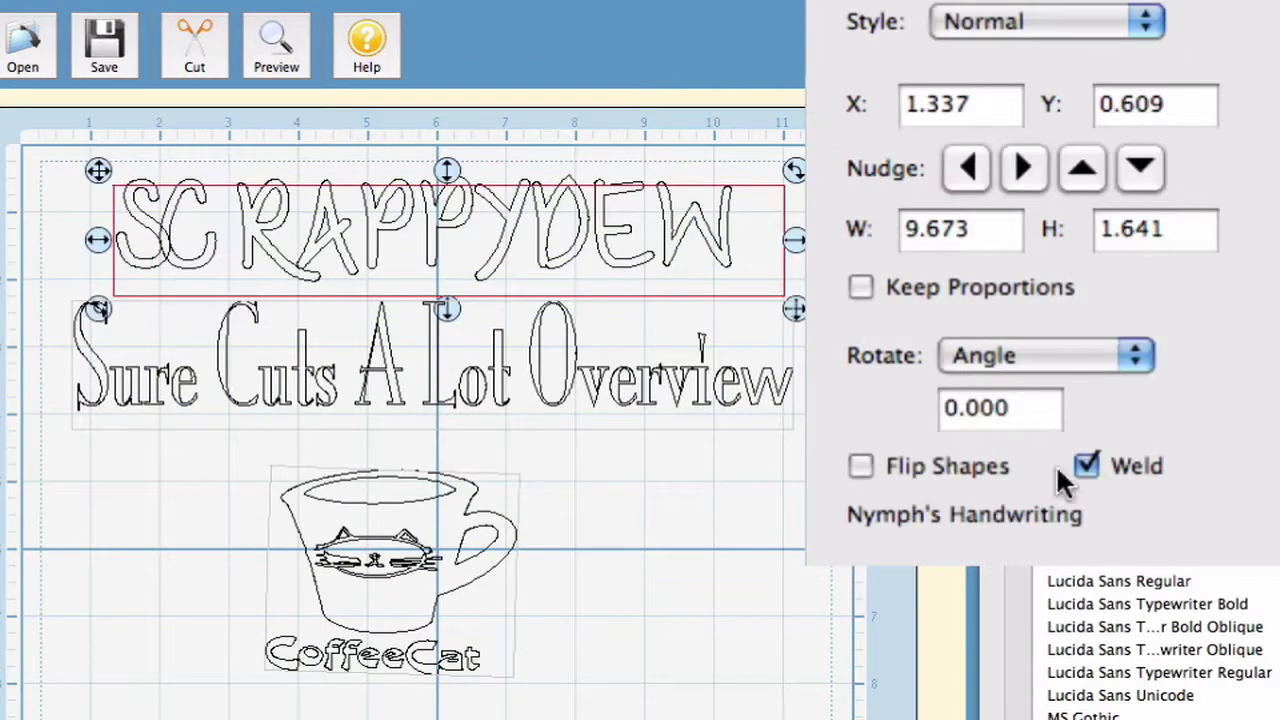
left_click(279, 68)
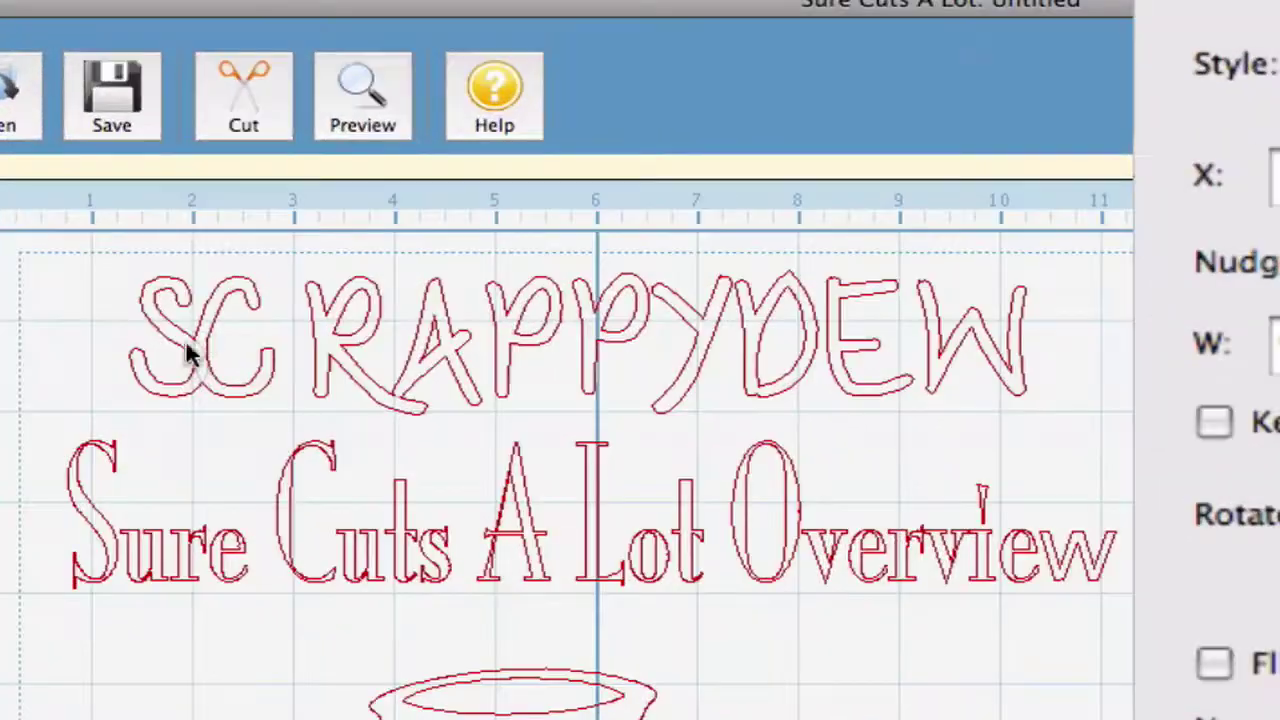
Move SCRAPPYDEW down to sit below the title.
left_click(371, 314)
left_click(14, 428)
left_click_drag(150, 330, 150, 440)
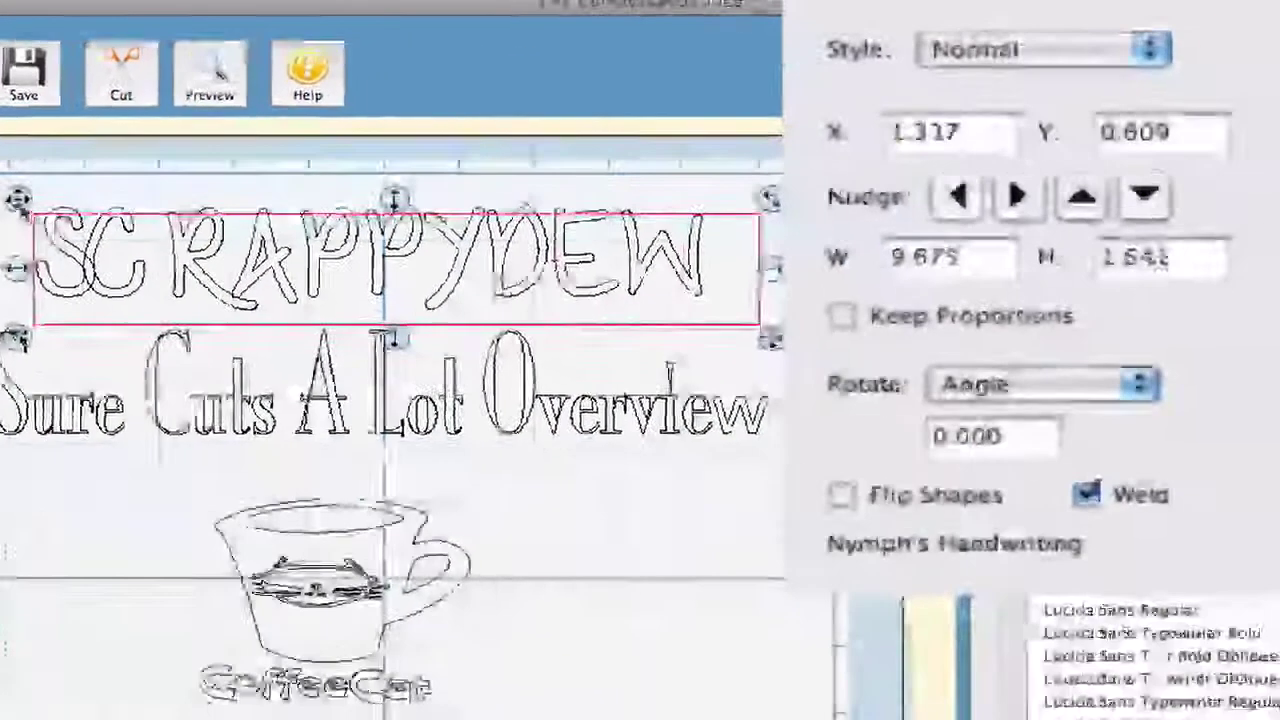
left_click_drag(19, 278, 44, 418)
Turn on Weld for the CoffeeCat cup and preview the cut outlines.
left_click(270, 560)
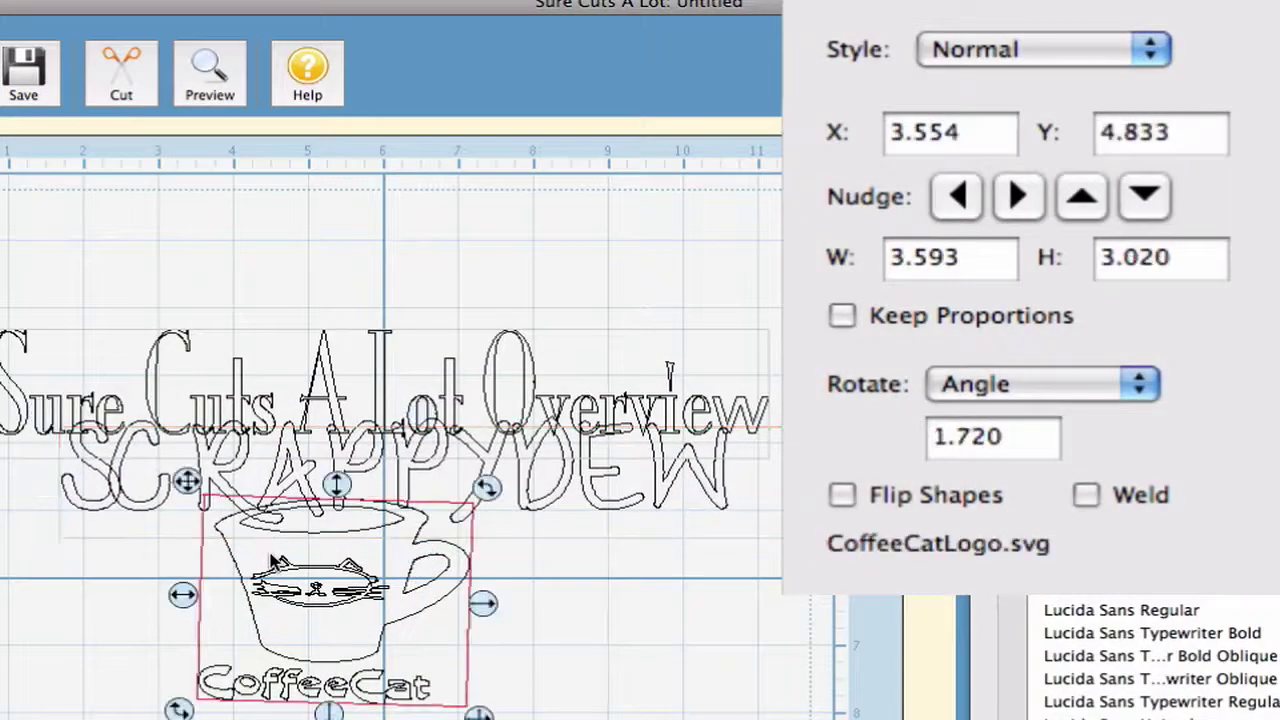
left_click(1086, 494)
left_click(598, 516)
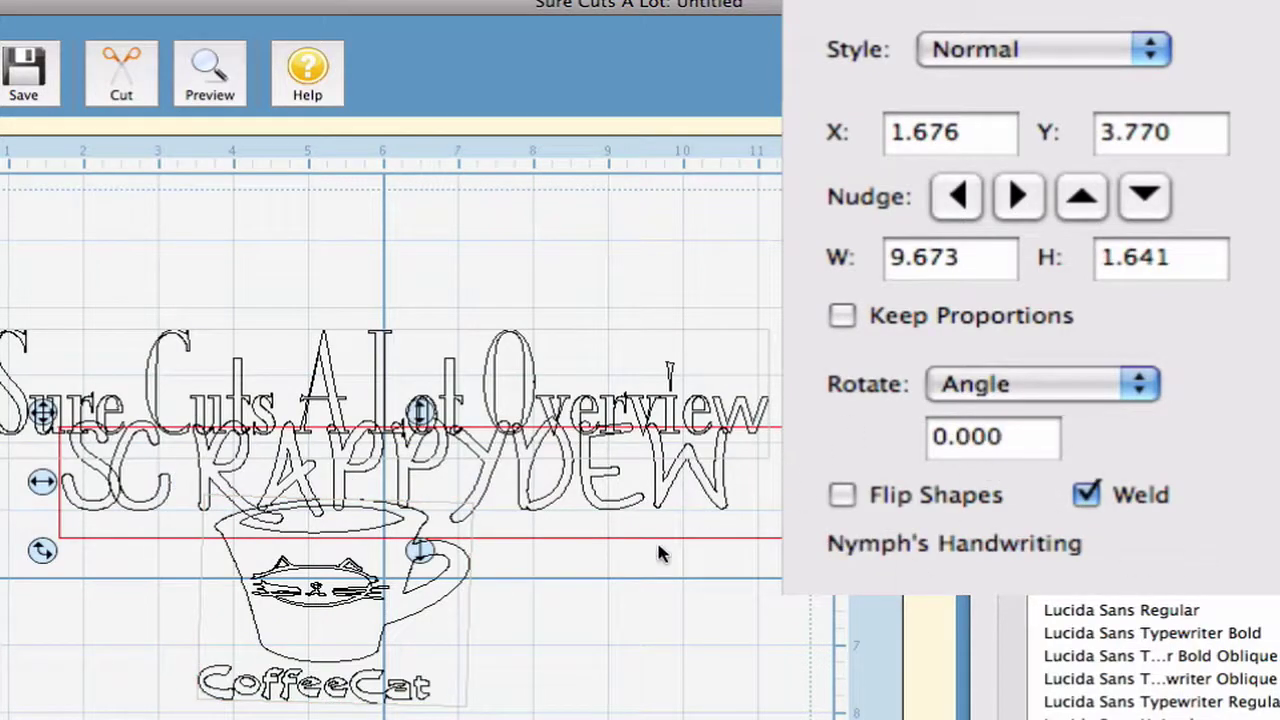
left_click(232, 98)
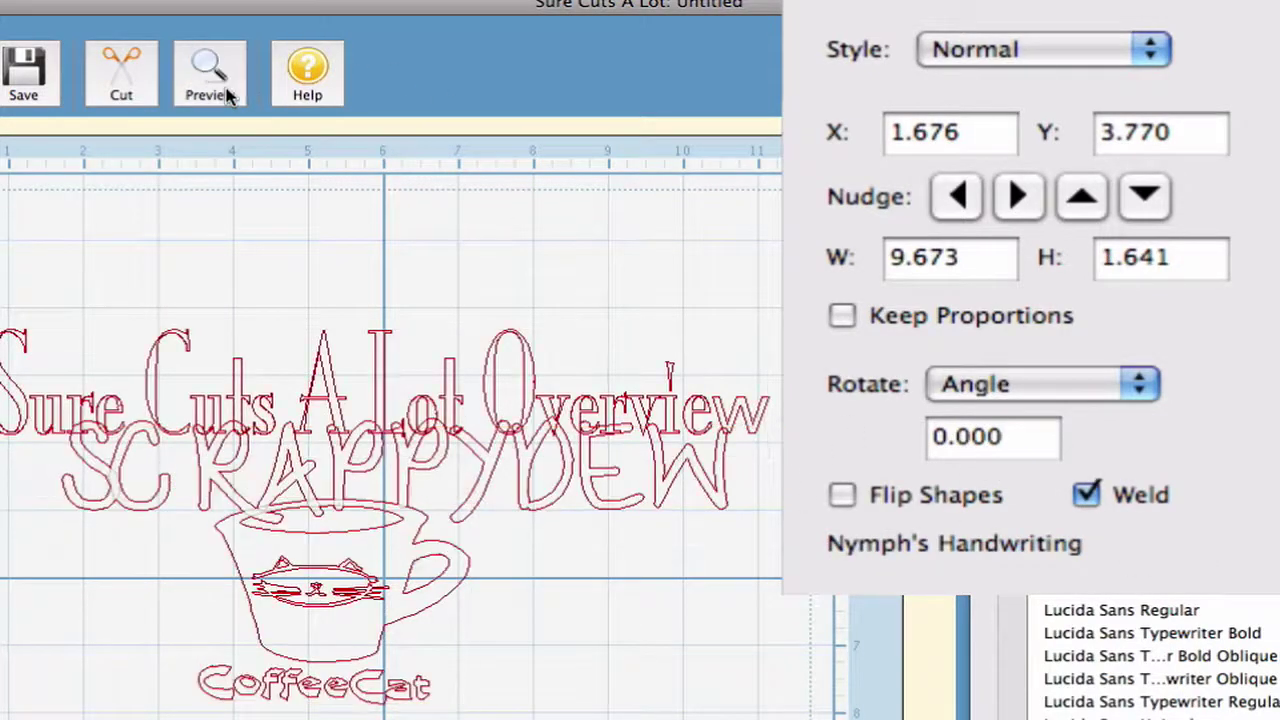
Lower the cup, place SCRAPPYDEW over its rim, and preview the welded outline.
left_click(162, 493)
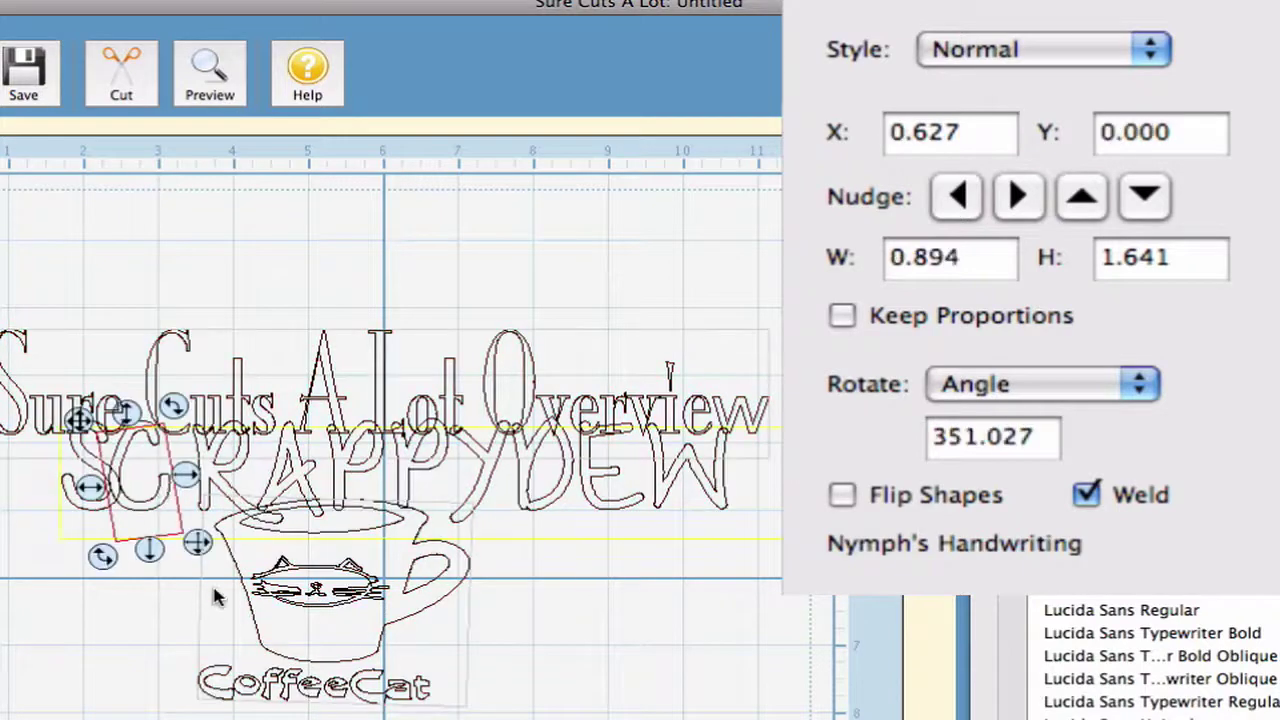
left_click(218, 598)
left_click(140, 463)
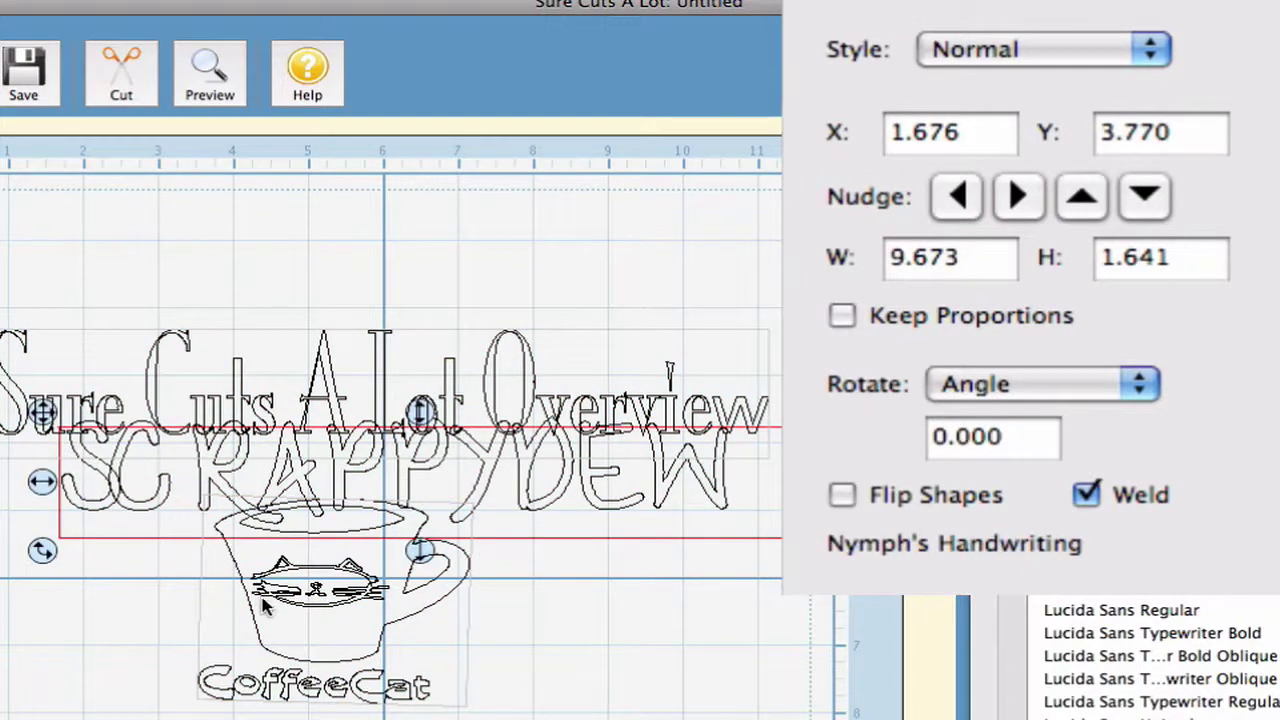
left_click(276, 608)
left_click_drag(195, 512, 184, 594)
left_click(118, 490)
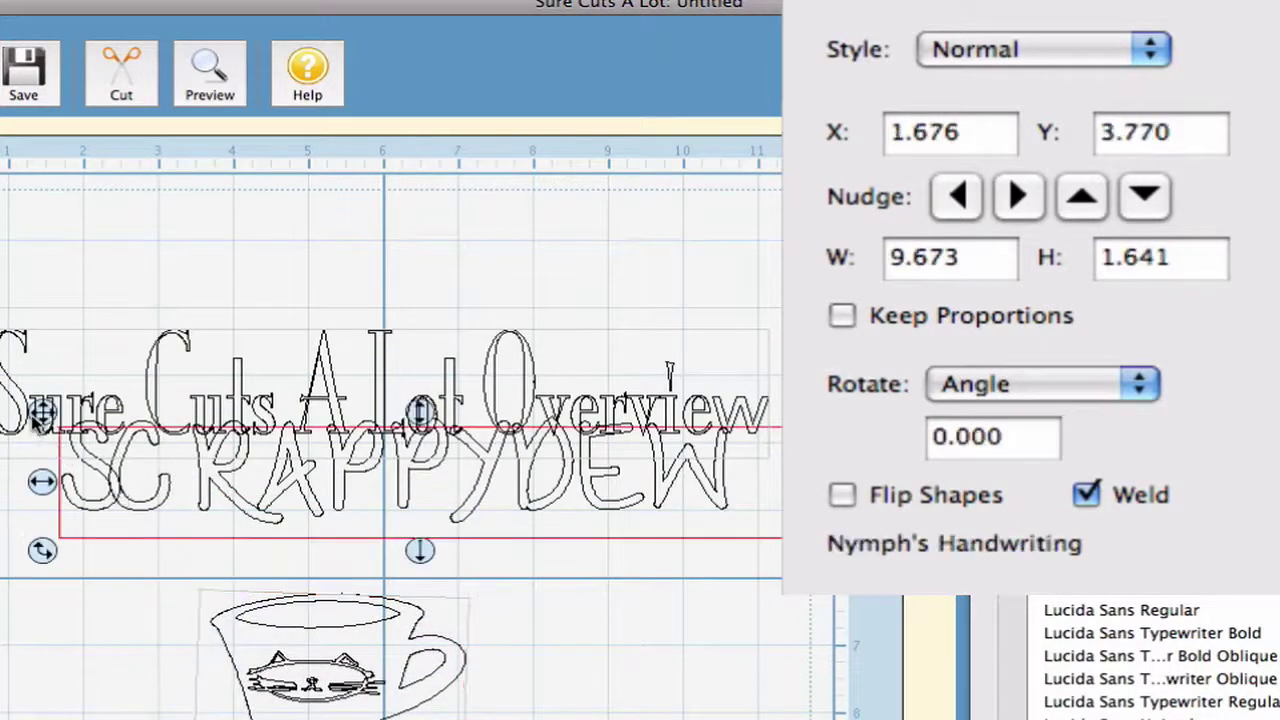
left_click_drag(42, 413, 49, 499)
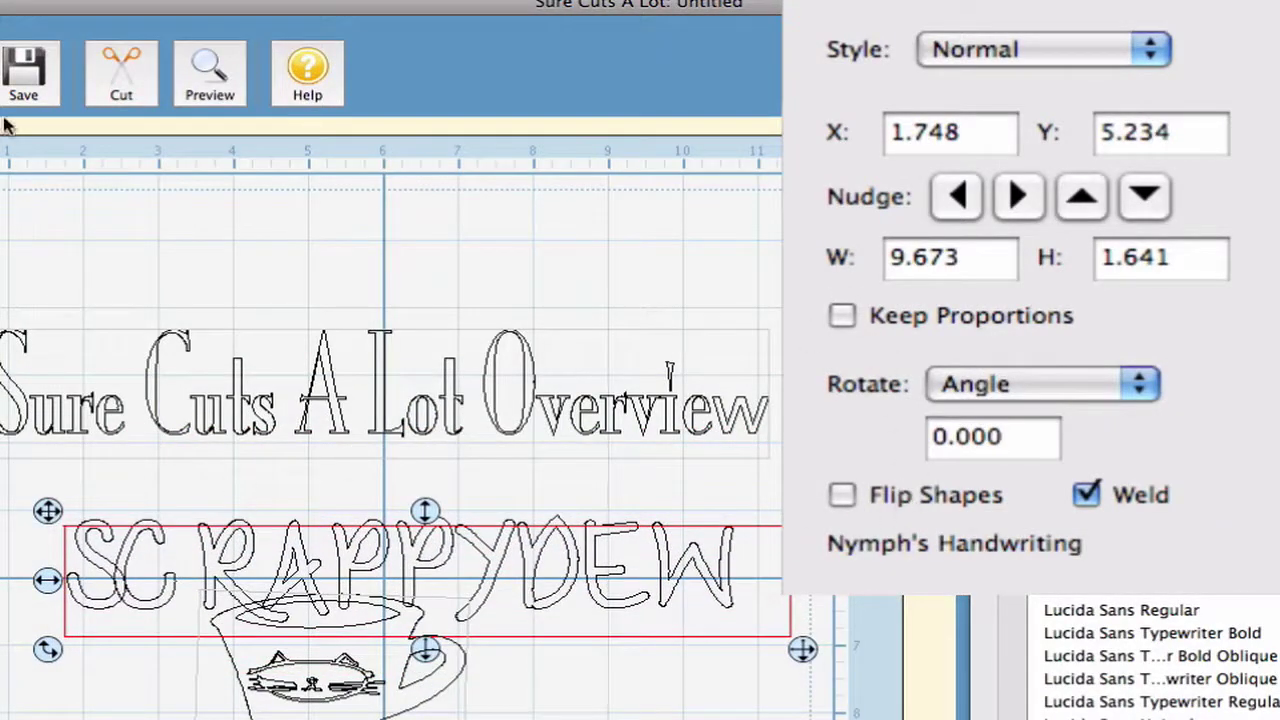
left_click(209, 80)
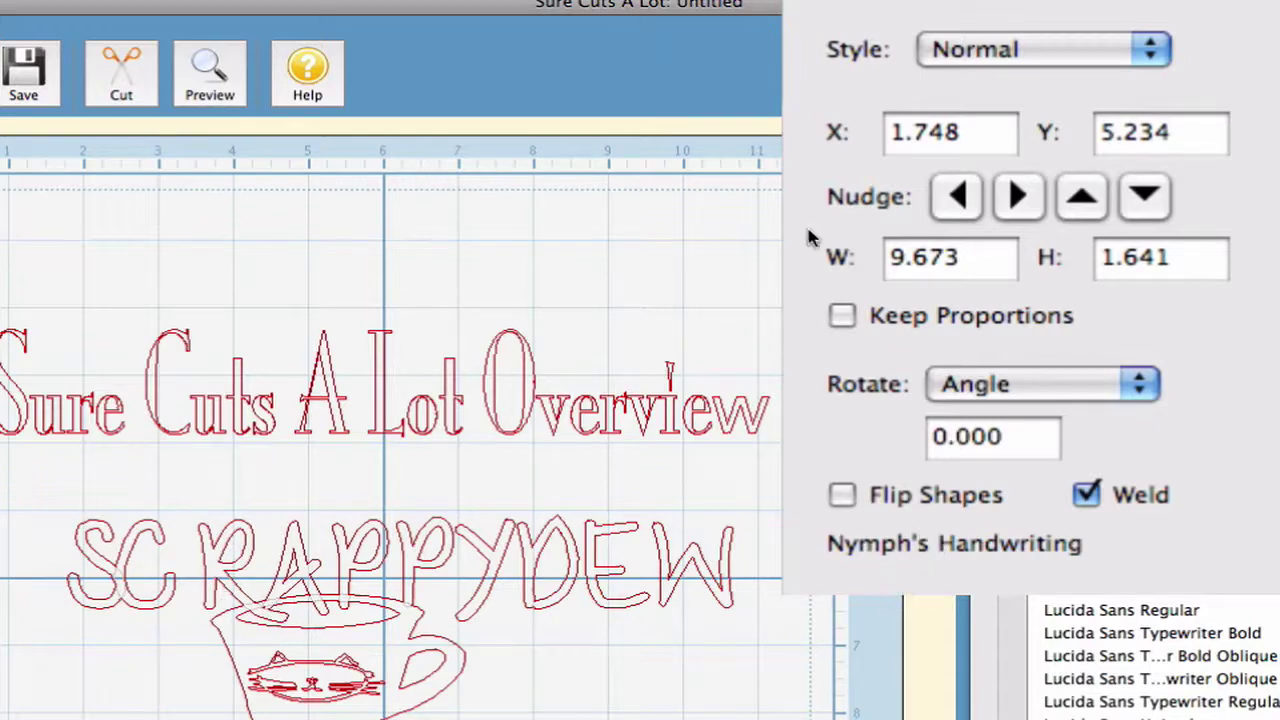
Turn off Weld for SCRAPPYDEW and clear the selection.
left_click(1084, 495)
left_click(682, 392)
left_click(745, 268)
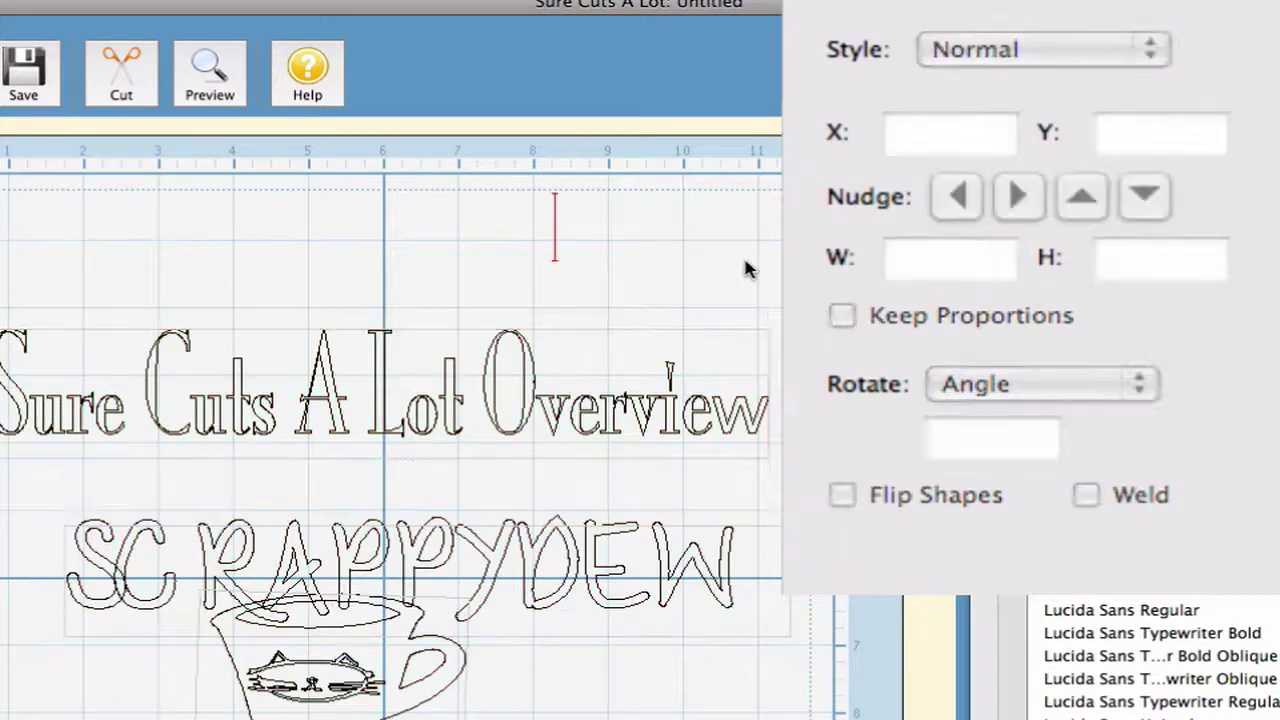
Read SCRAPPYDEW's font, the cup's file name, and the title's font, Mona Lisa Solid ITC TT.
left_click(450, 582)
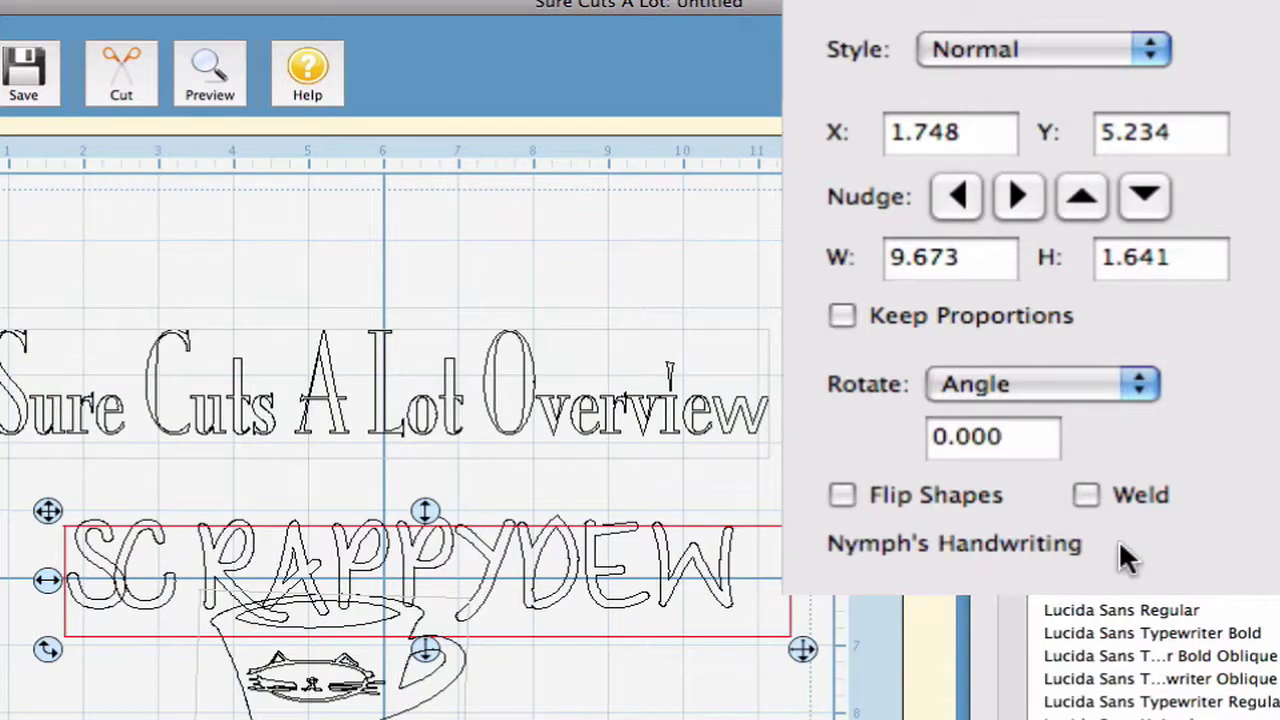
left_click(355, 698)
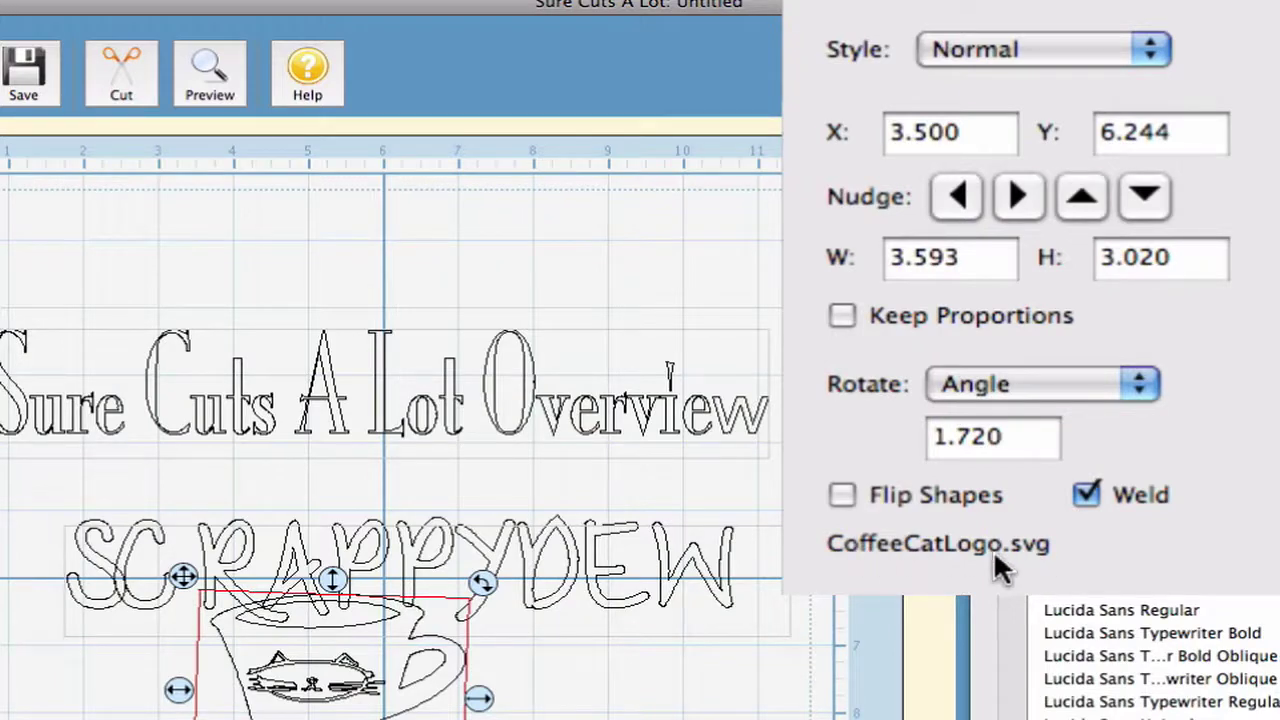
left_click(606, 402)
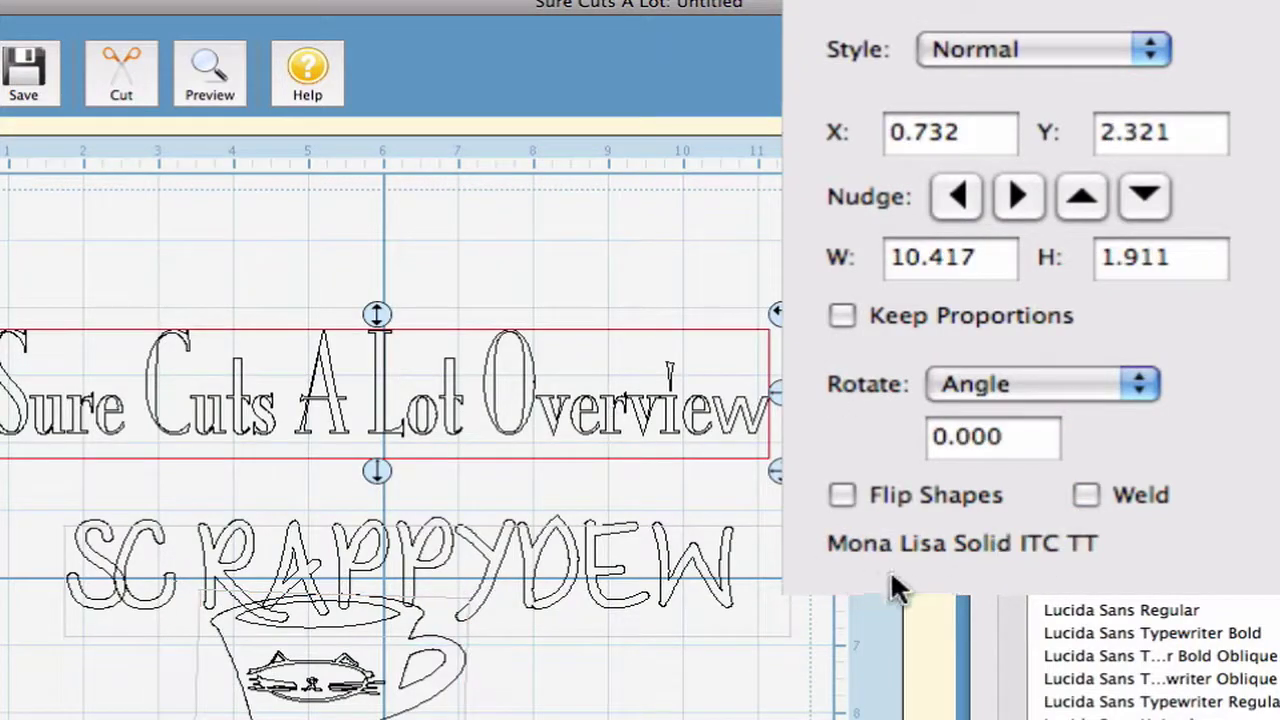